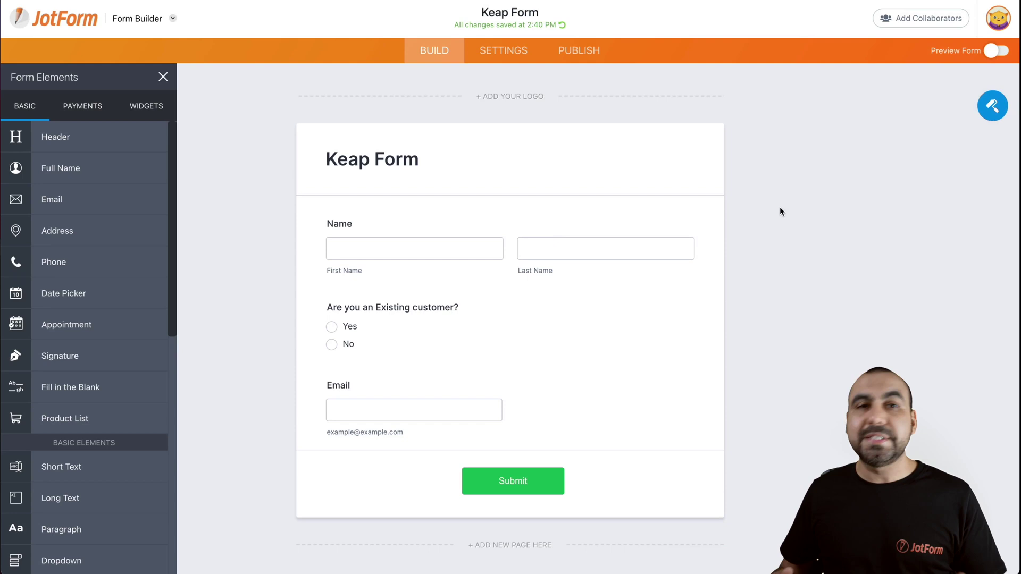
- Open the Keap integration from Settings > Integrations and authorize the Keap account
left_click(511, 53)
left_click(159, 293)
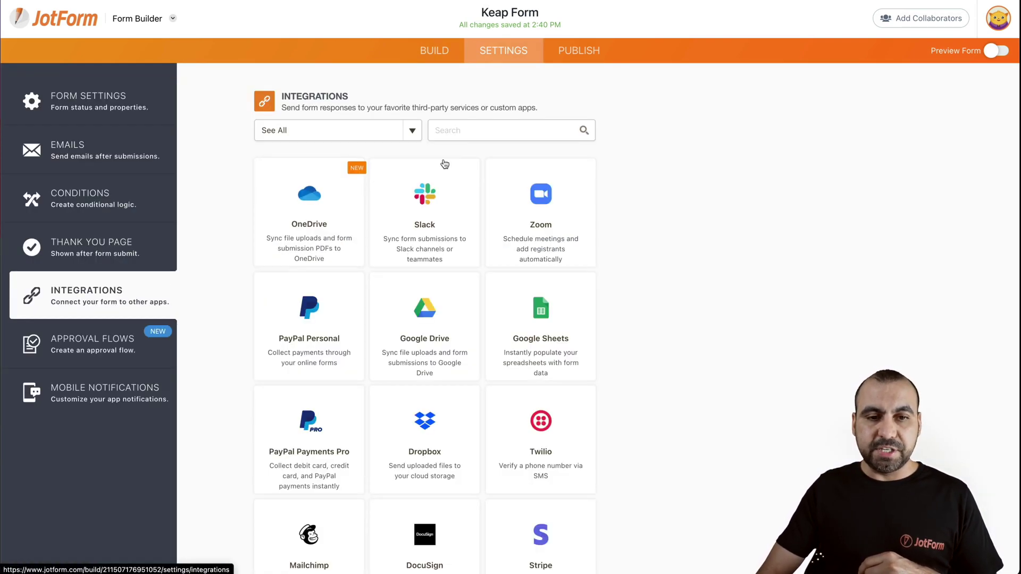
type("keap")
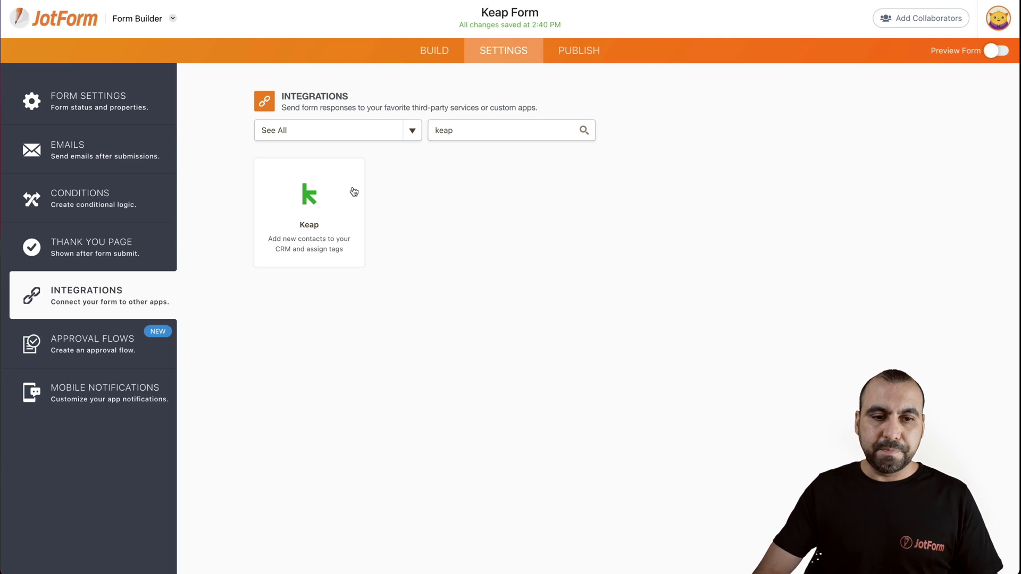
left_click(354, 191)
left_click(530, 346)
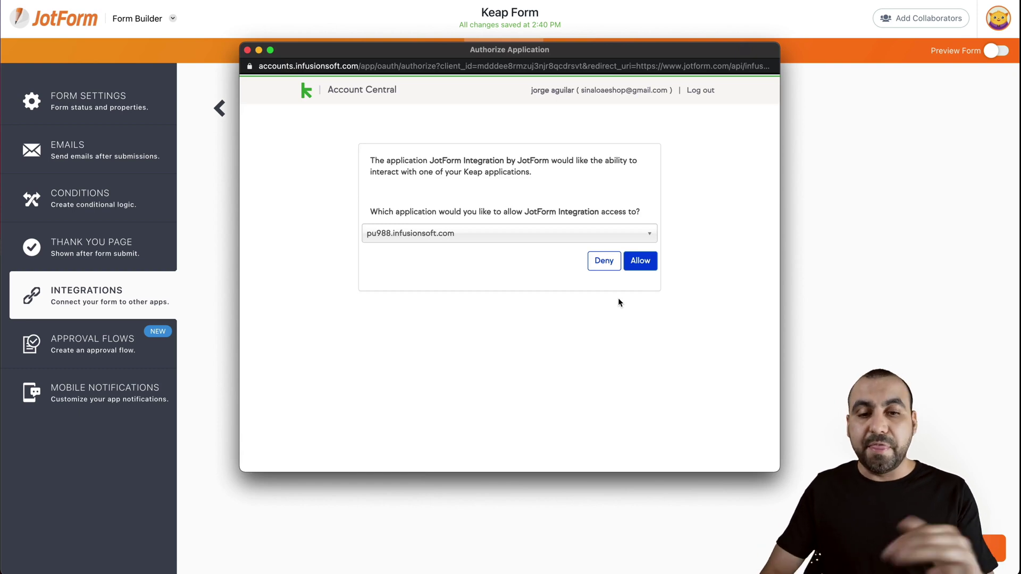
left_click(634, 265)
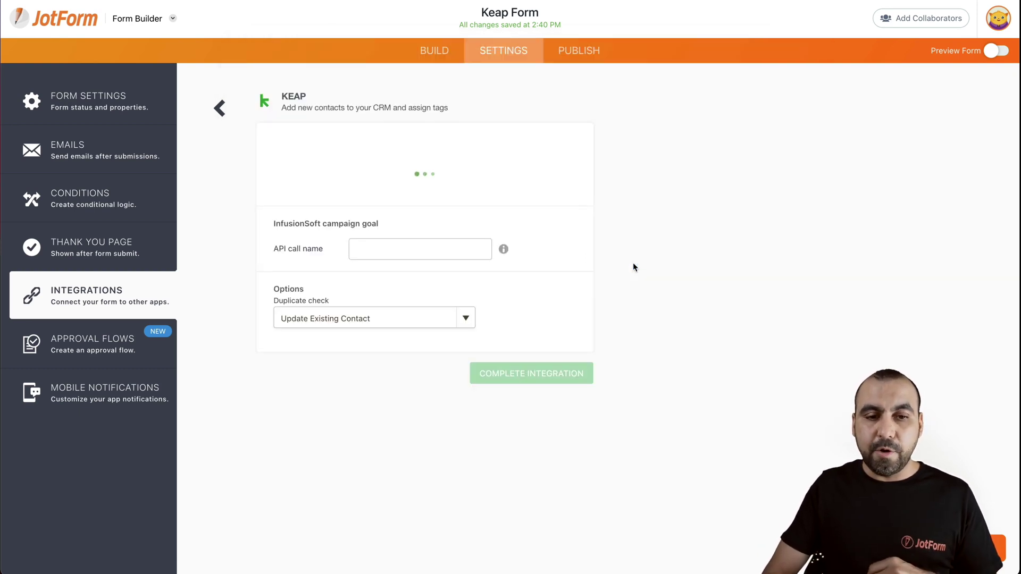
- Add a field-matching row mapping Keap FirstName to the form's 'Name - {name}' field
scroll(549, 275, "down", 1)
scroll(550, 275, "down", 1)
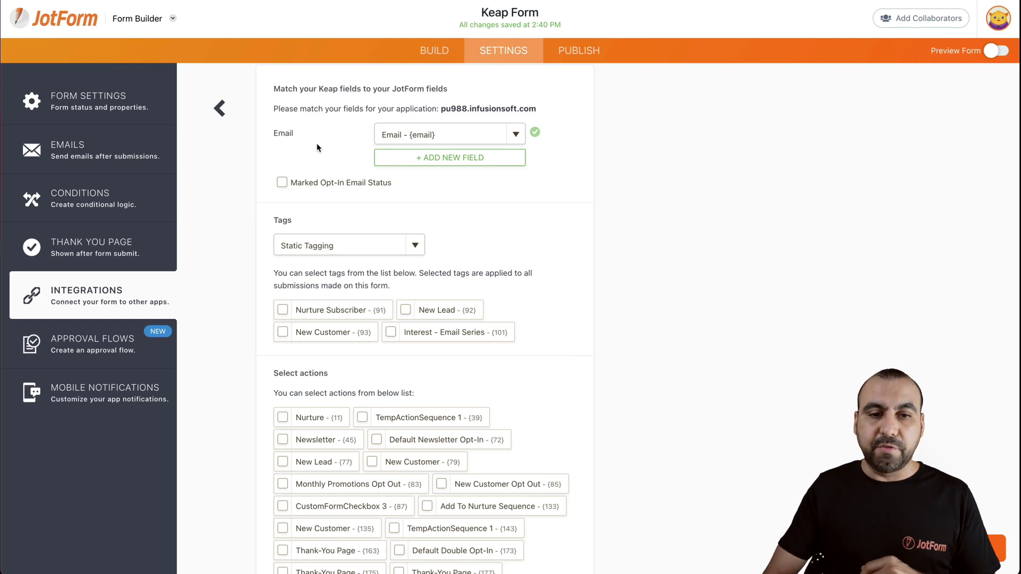
left_click(424, 159)
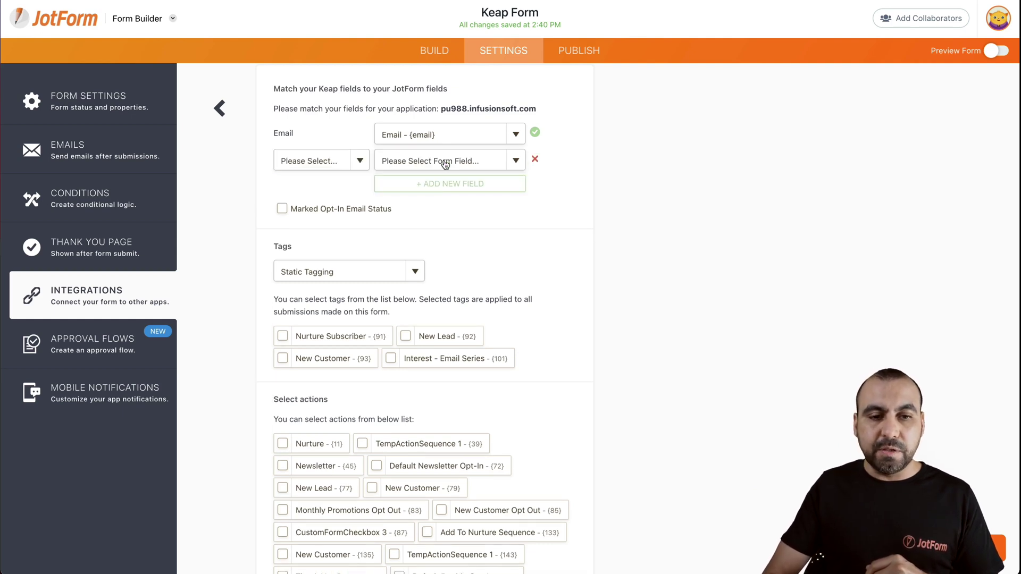
left_click(356, 160)
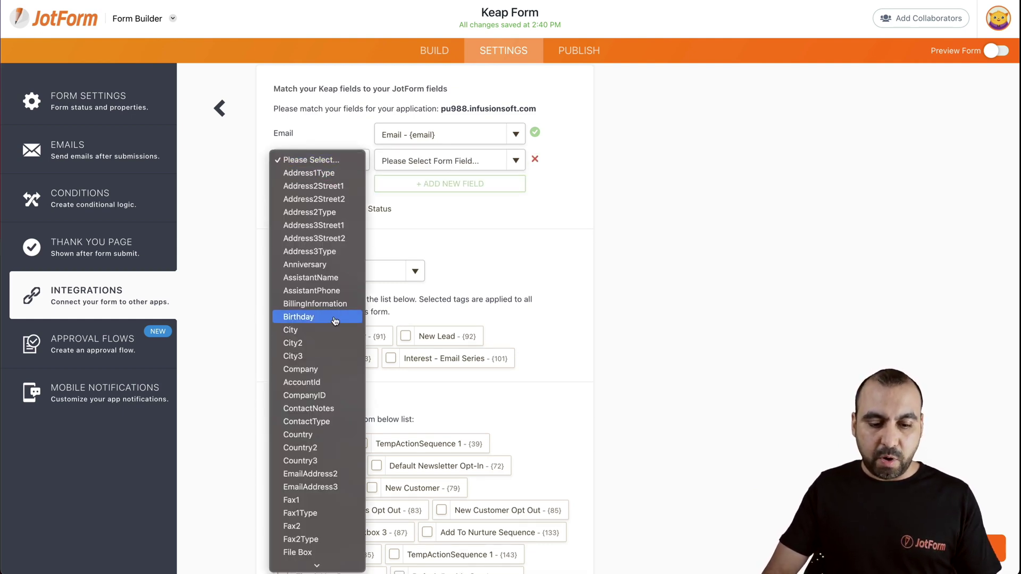
key("n")
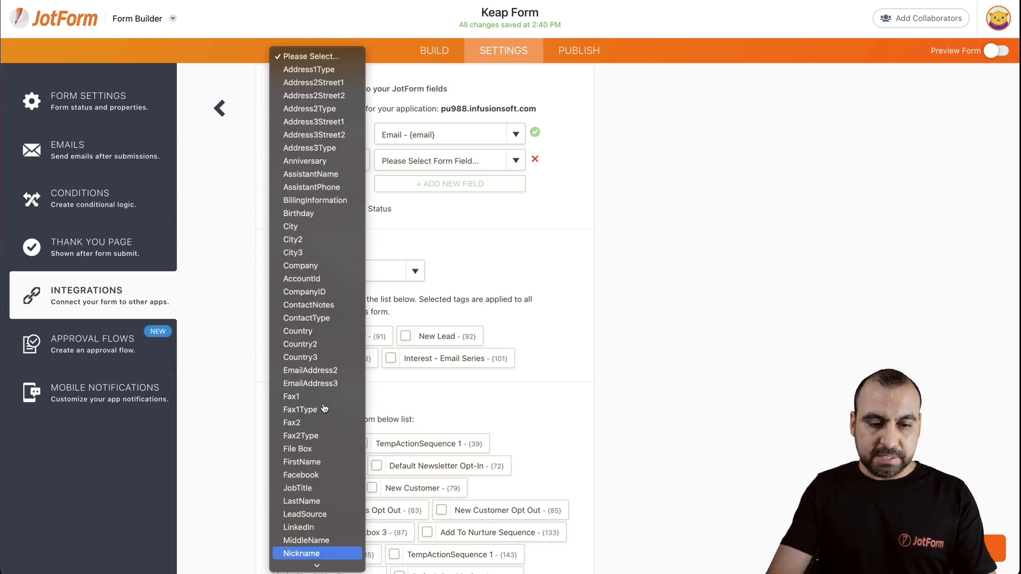
scroll(326, 532, "down", 2)
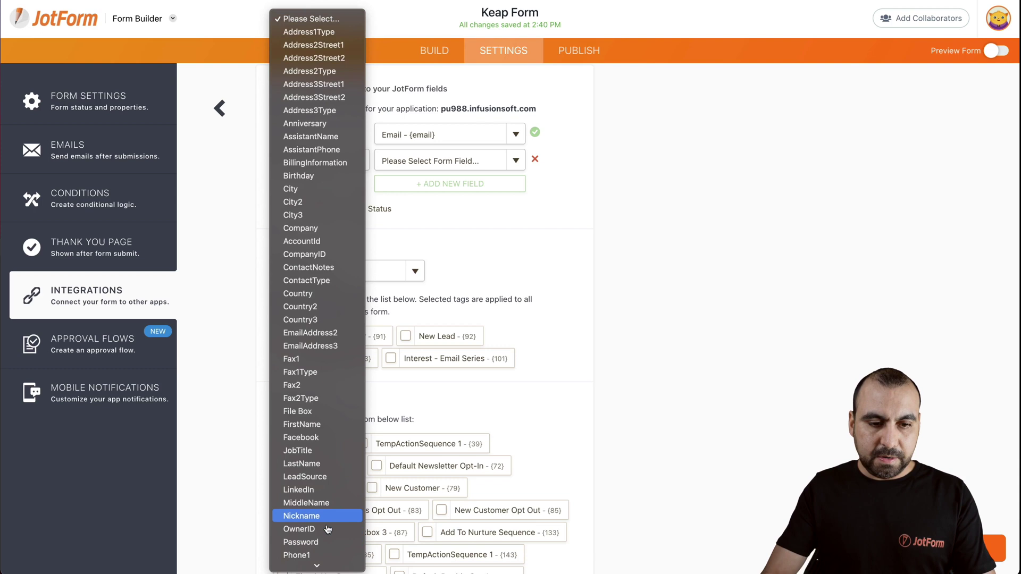
left_click(302, 425)
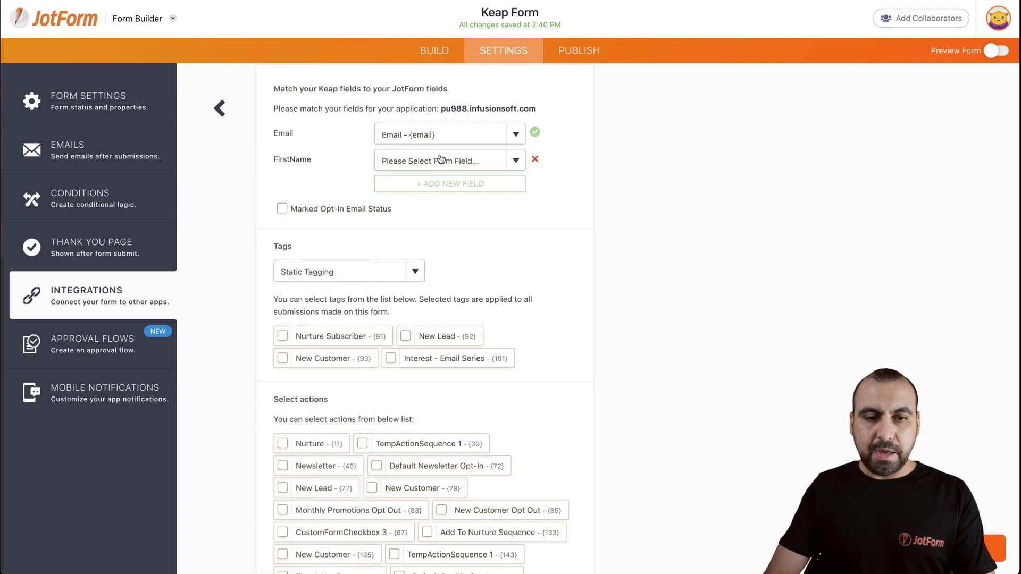
left_click(439, 159)
left_click(445, 173)
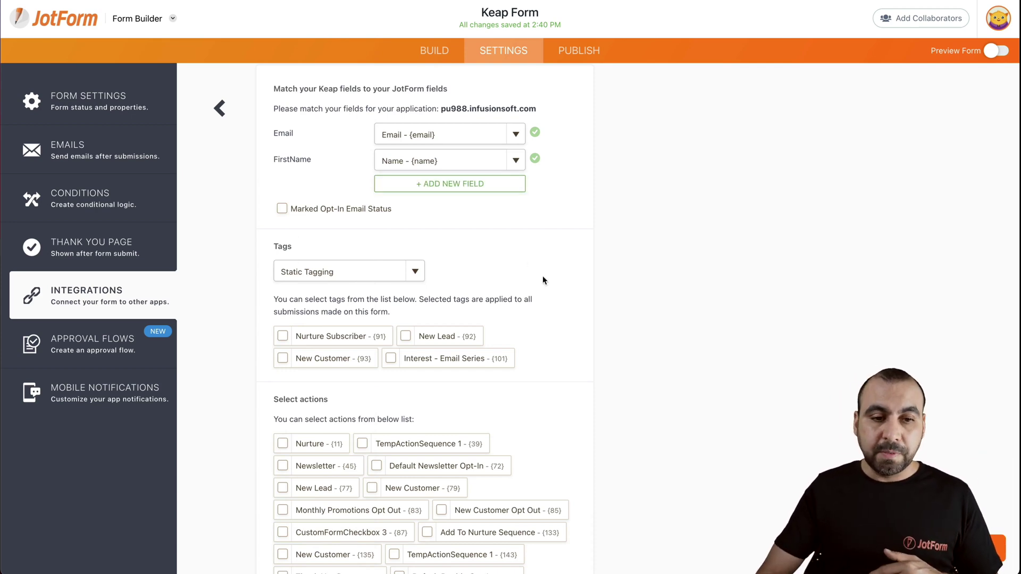
- Set Tags to Dynamic Tagging and enter the API call name testjotform
scroll(542, 275, "down", 2)
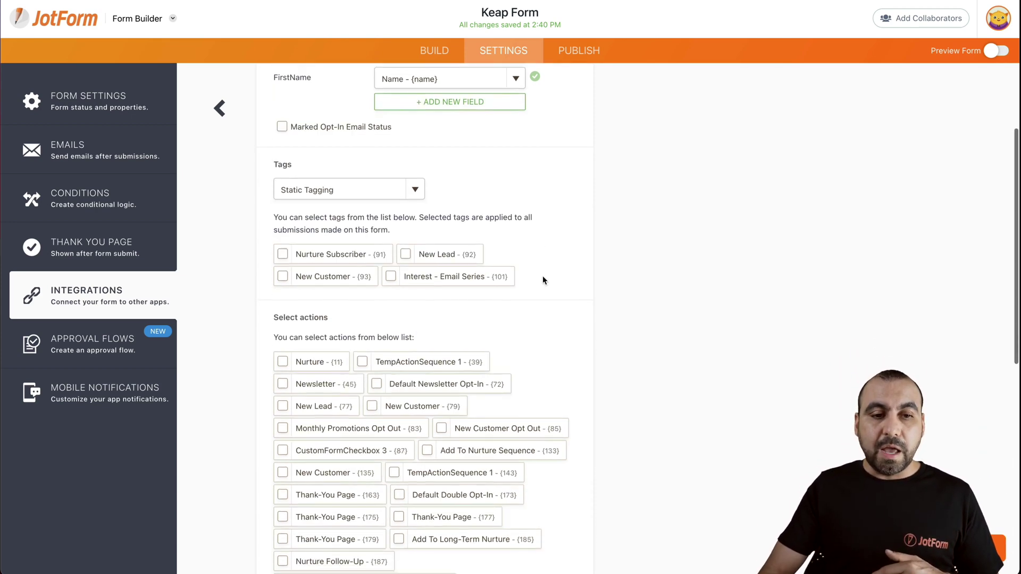
left_click(317, 193)
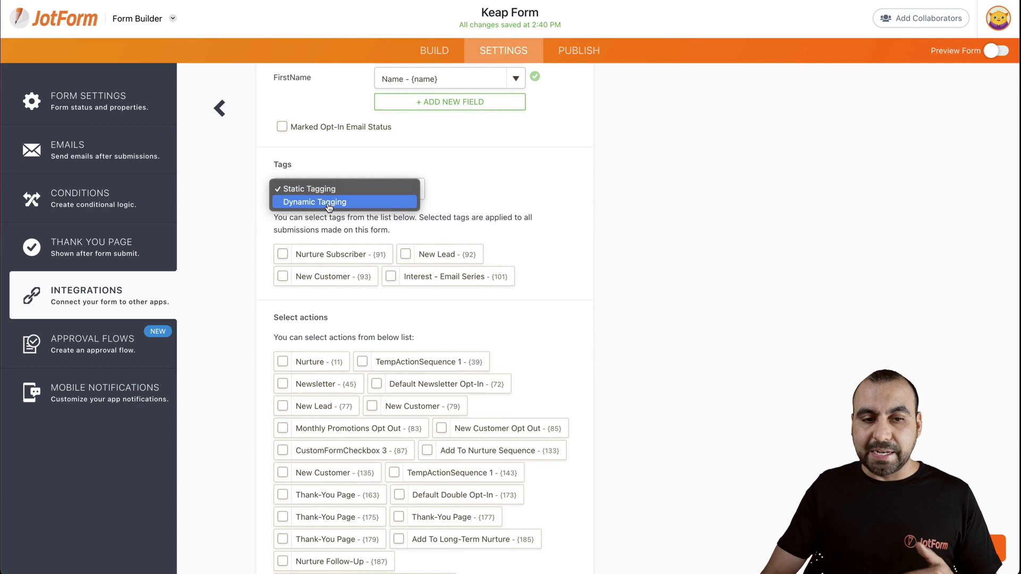
left_click(328, 202)
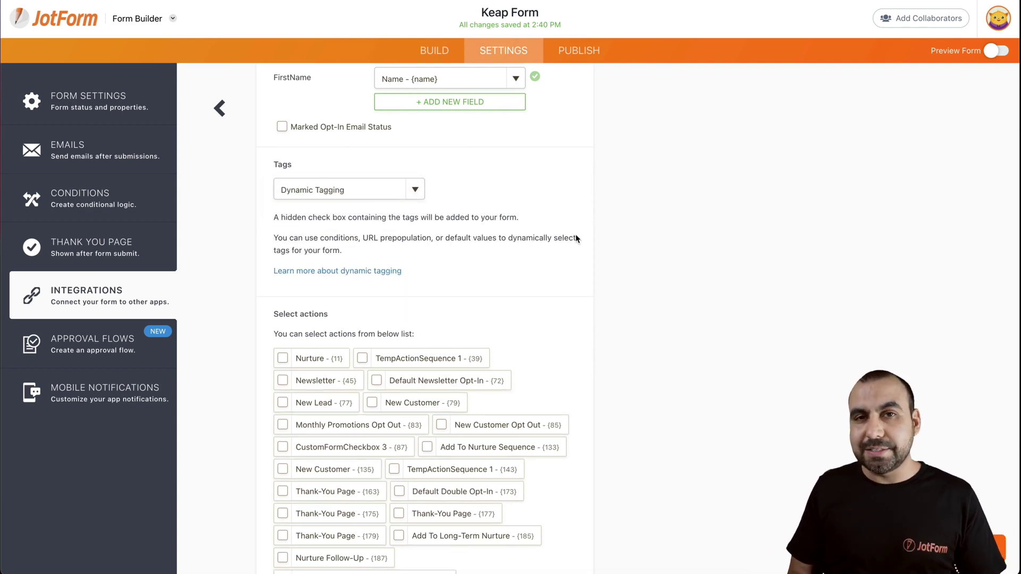
scroll(576, 238, "down", 4)
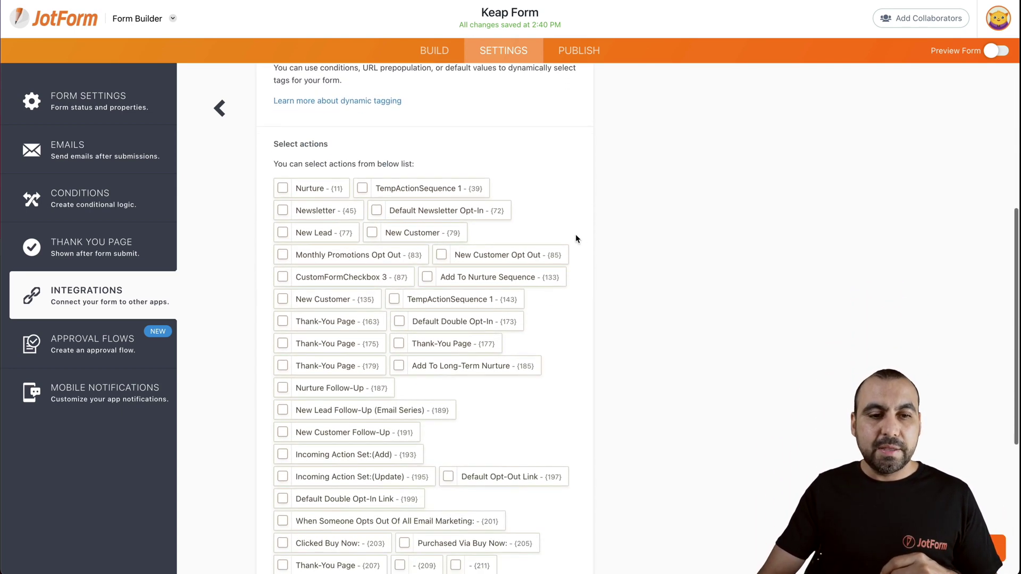
scroll(450, 239, "down", 6)
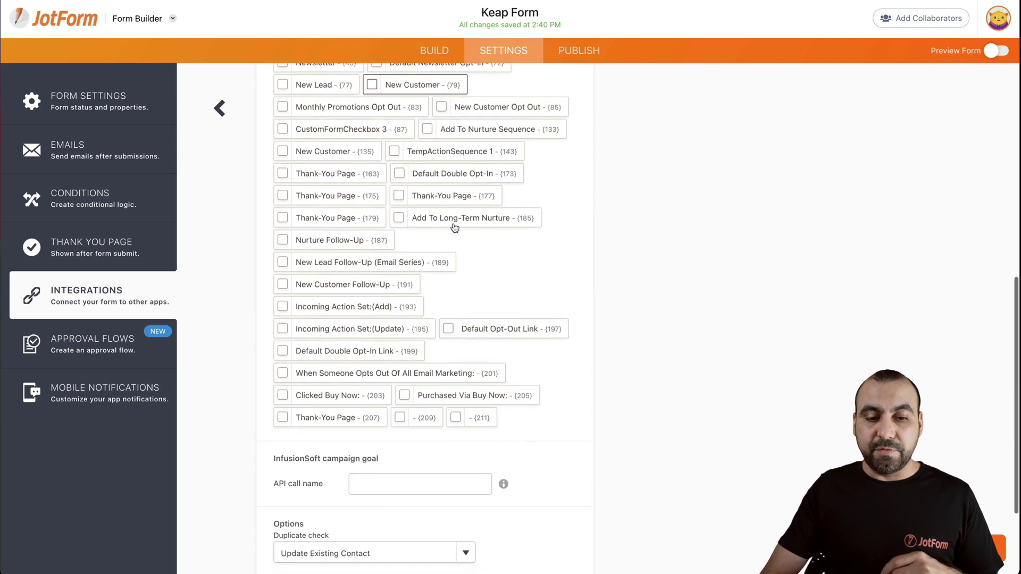
left_click(415, 351)
type("testjotform")
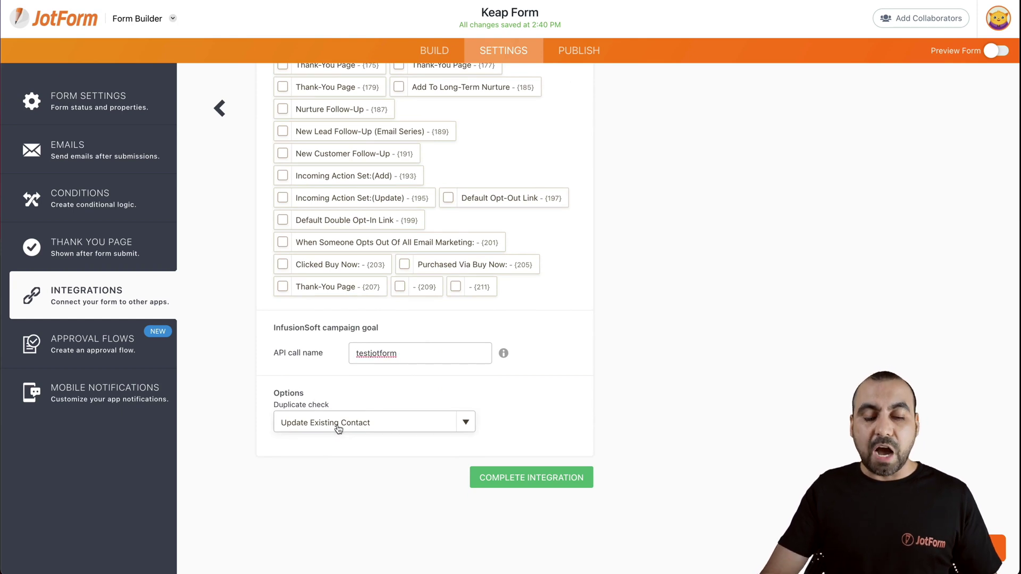
- Keep Update Existing Contact for duplicates and complete the Keap integration
left_click(360, 426)
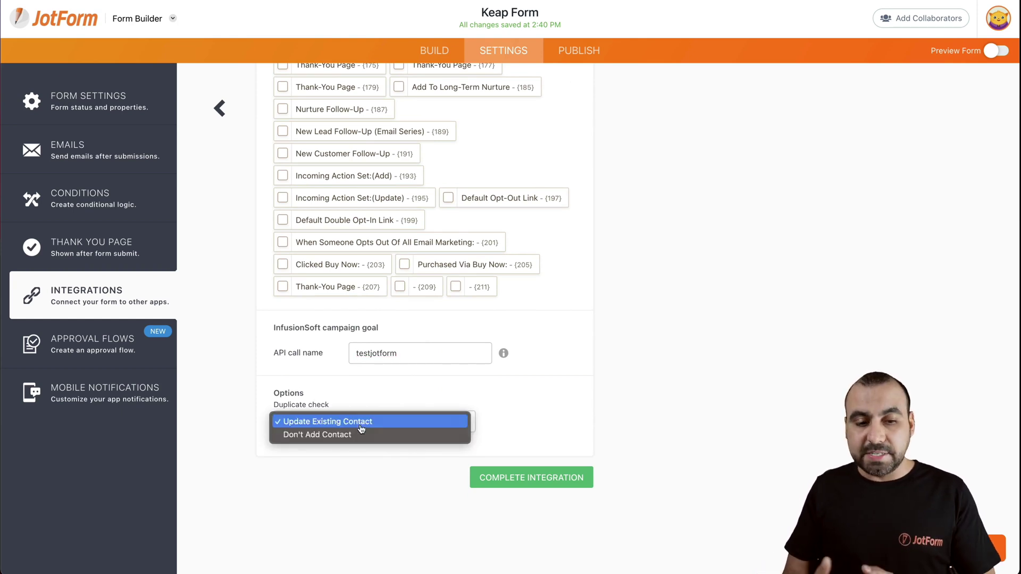
left_click(597, 410)
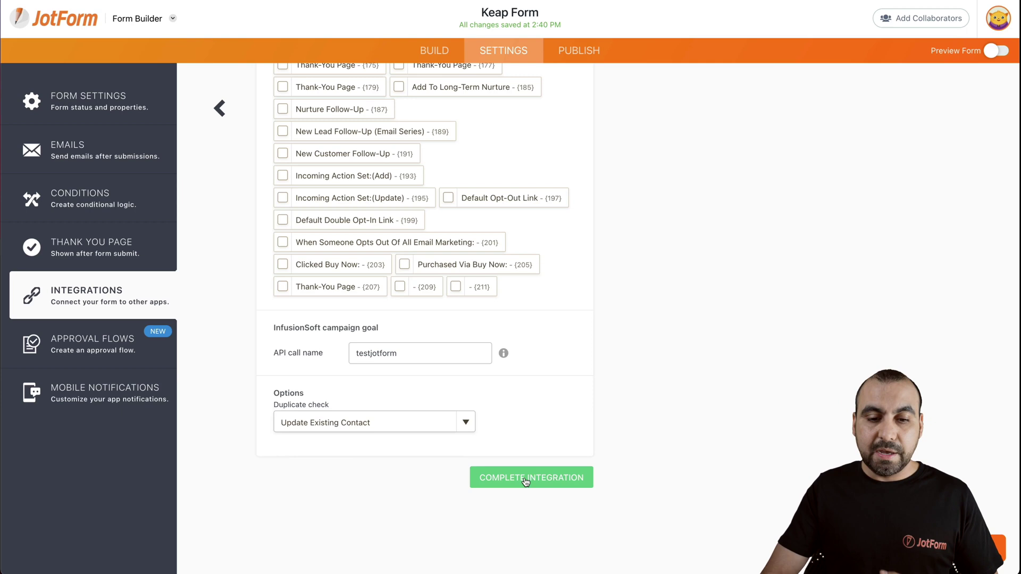
left_click(525, 481)
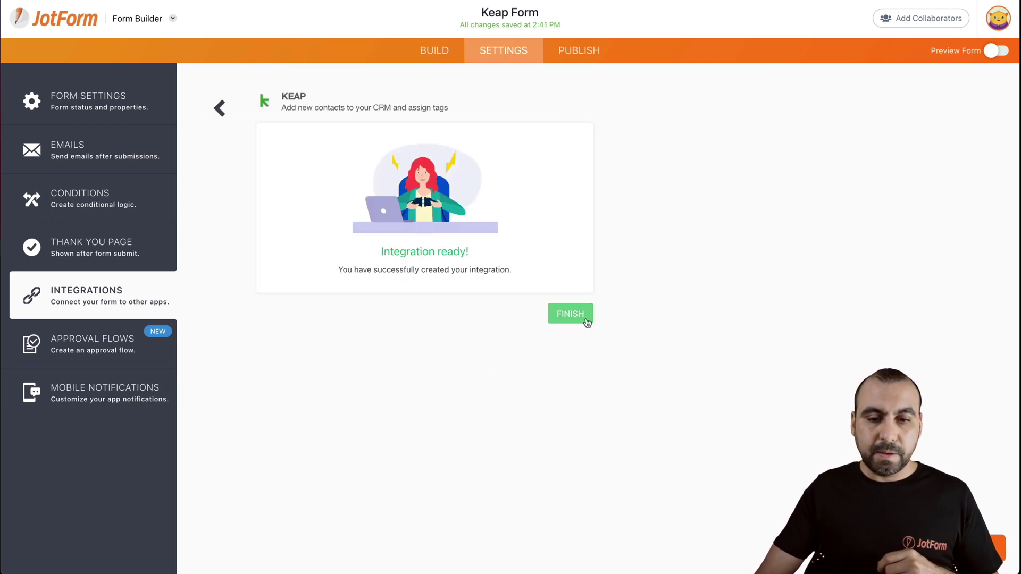
left_click(569, 314)
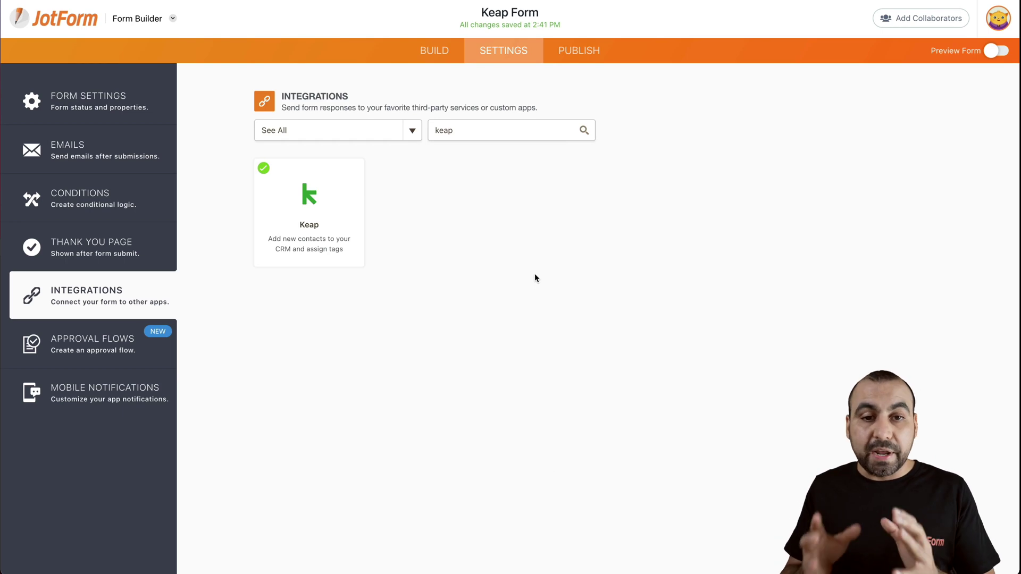
- In the builder, relabel Infusionsoft Tags to 'Keap Tags' and rename option 'New Lead' to 'Customer'
left_click(445, 61)
scroll(638, 280, "down", 5)
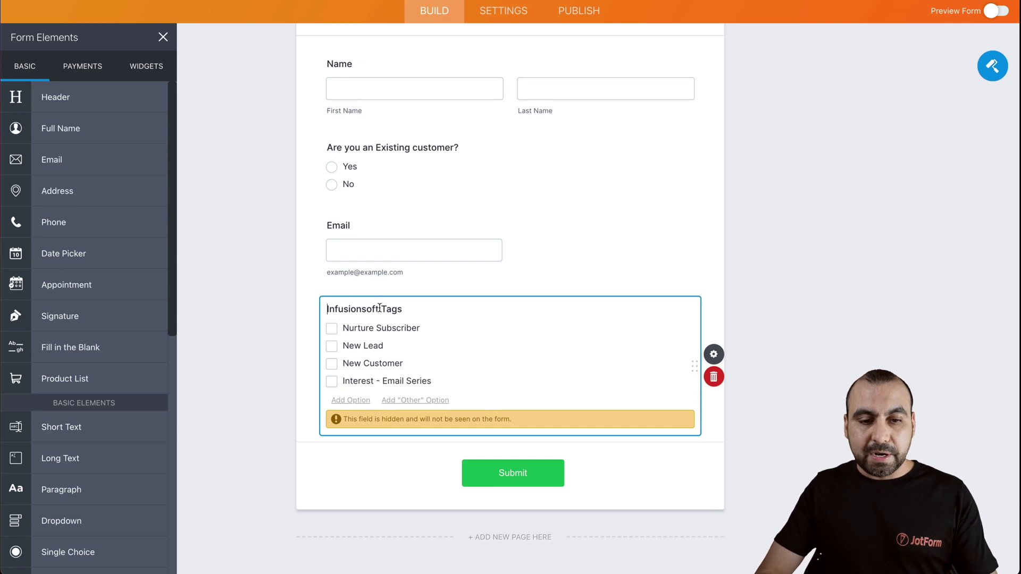
left_click_drag(379, 308, 322, 309)
type("Keap")
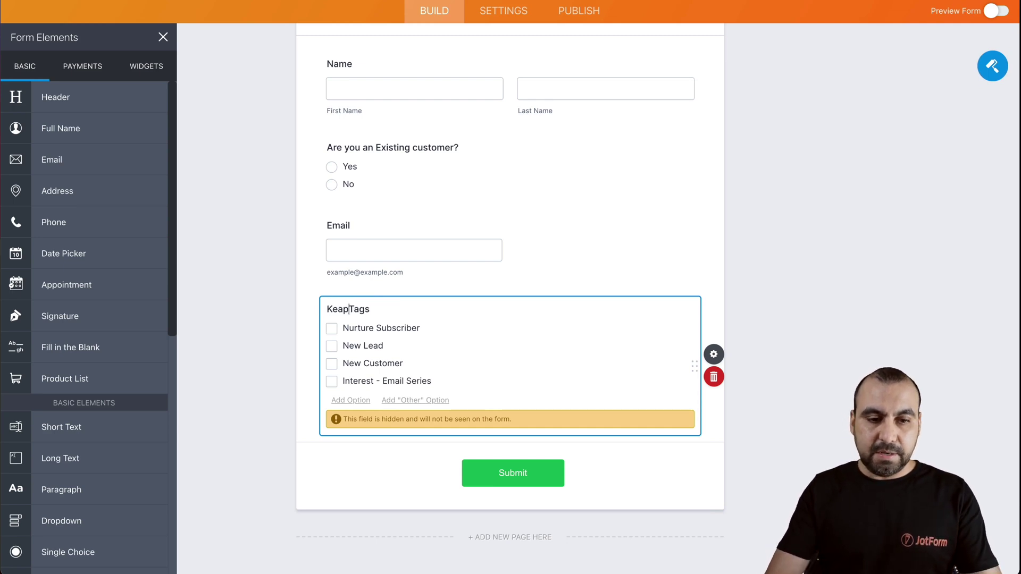
triple_click(358, 342)
type("Customer")
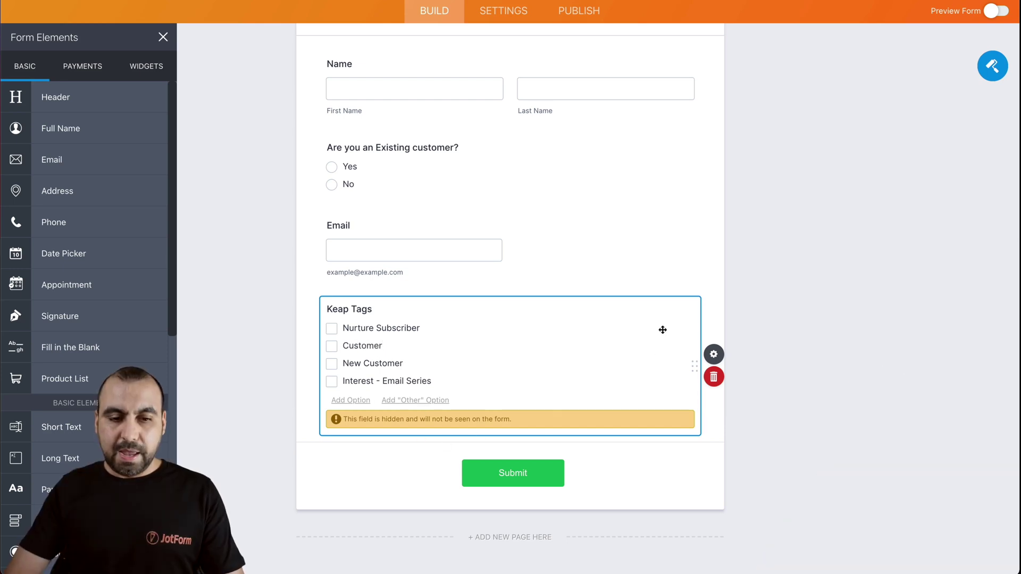
- Keep Keap Tags hidden and leave its Selected by Default list empty
left_click(717, 356)
left_click(978, 66)
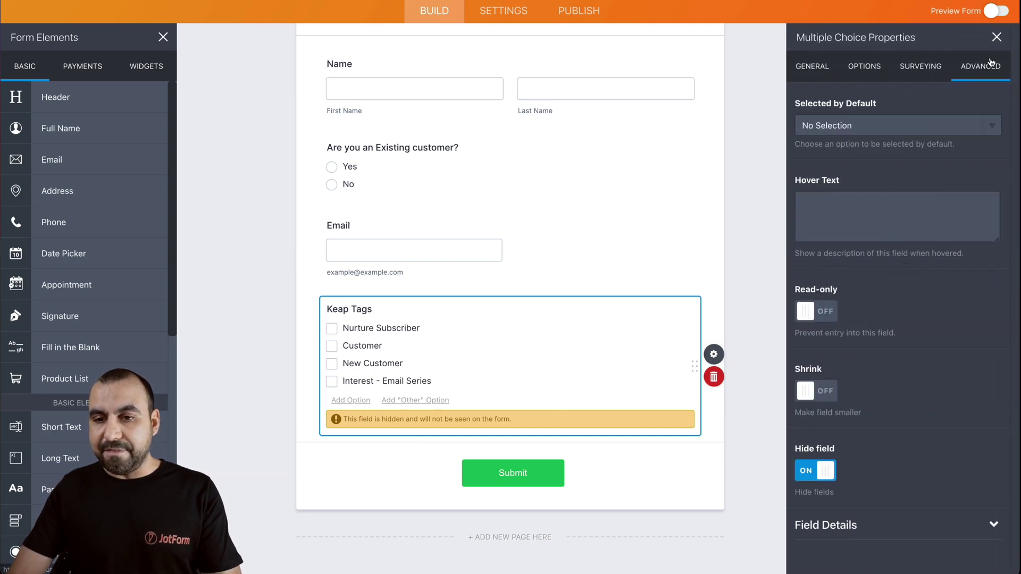
left_click(815, 472)
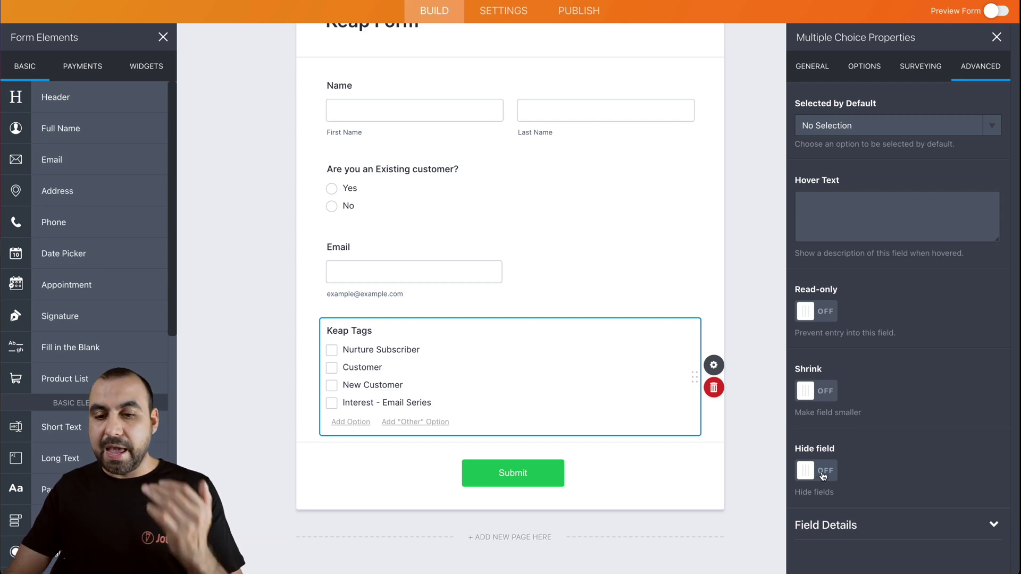
left_click(822, 475)
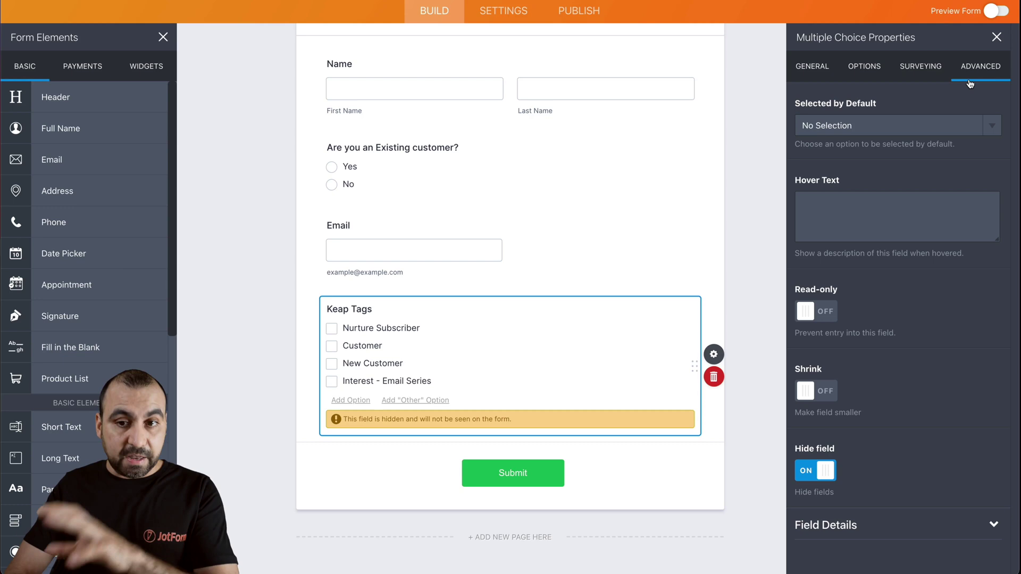
left_click(898, 129)
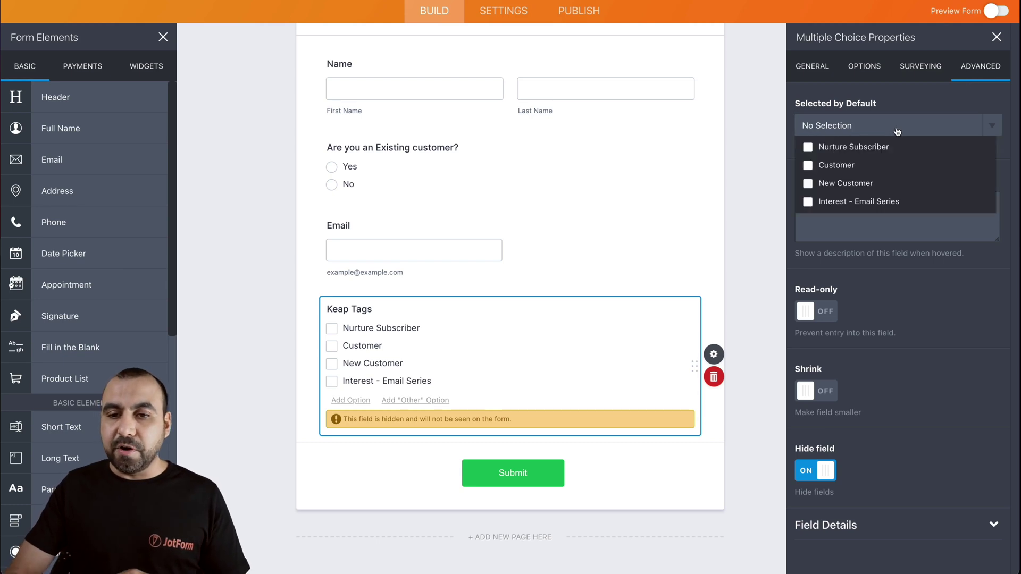
left_click(859, 185)
left_click(854, 200)
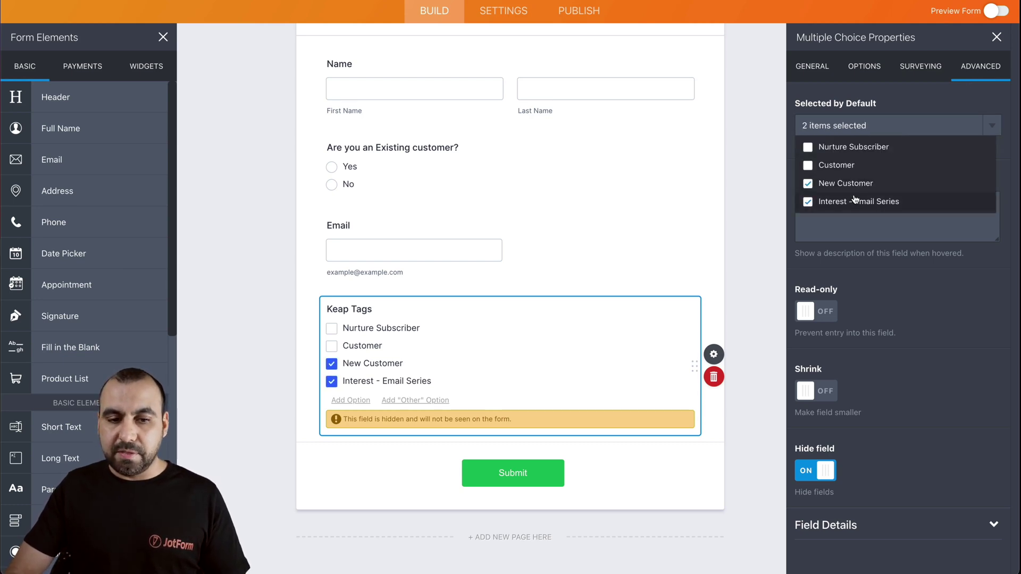
left_click(839, 184)
left_click(869, 204)
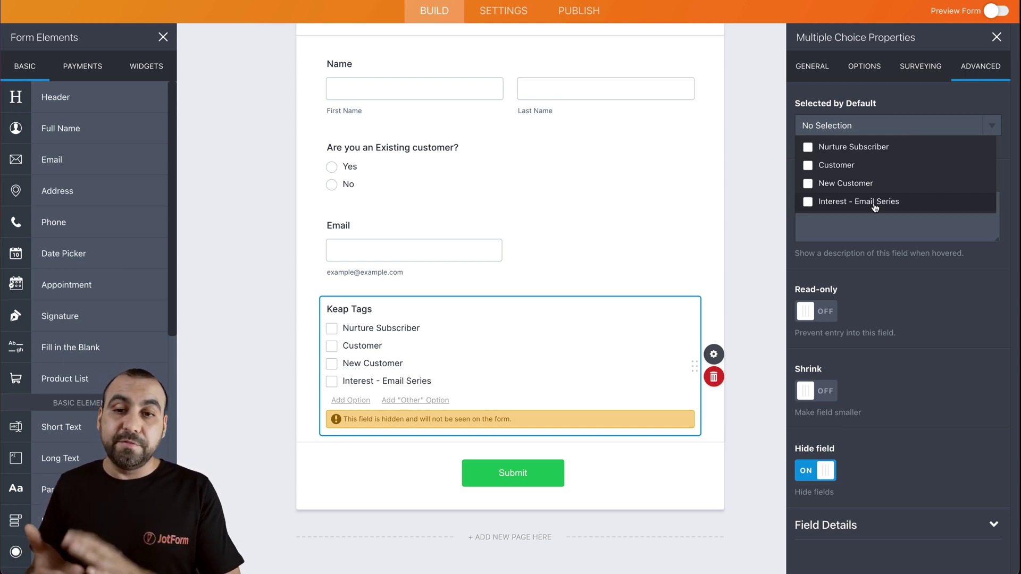
left_click(741, 278)
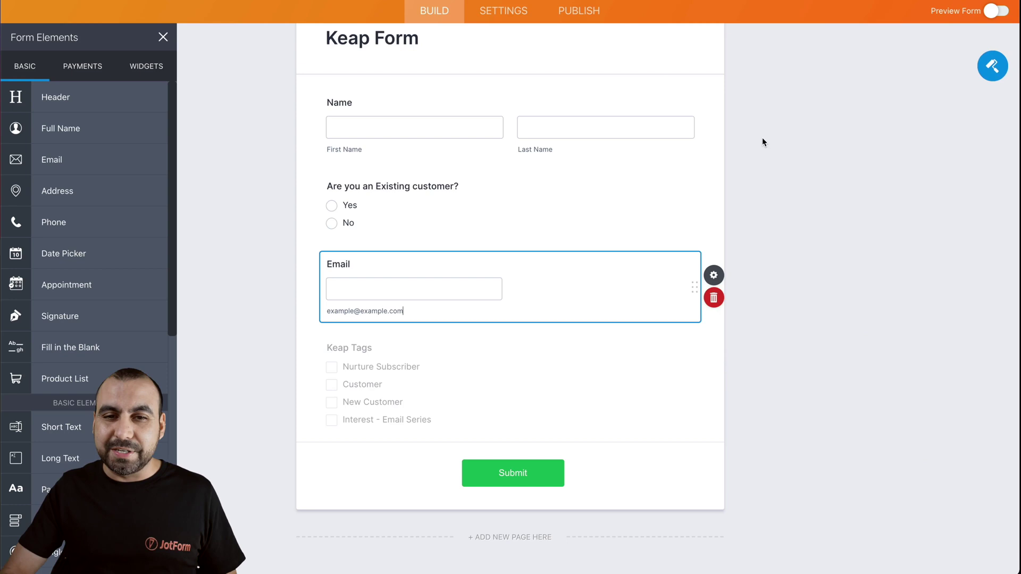
- Copy the form's publish link and paste it into a new Chrome tab's address bar
left_click(579, 10)
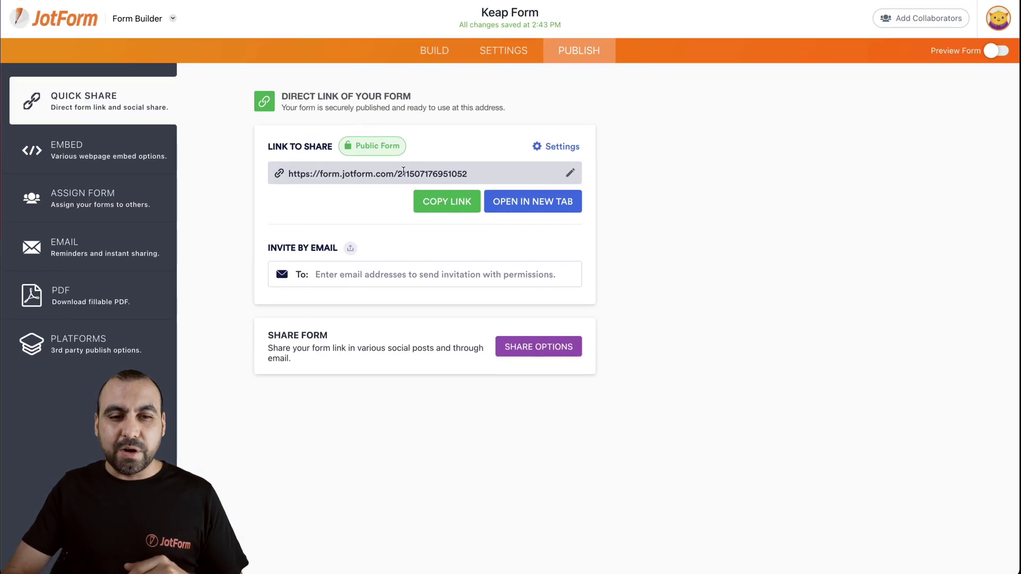
left_click(403, 173)
key("ctrl+c")
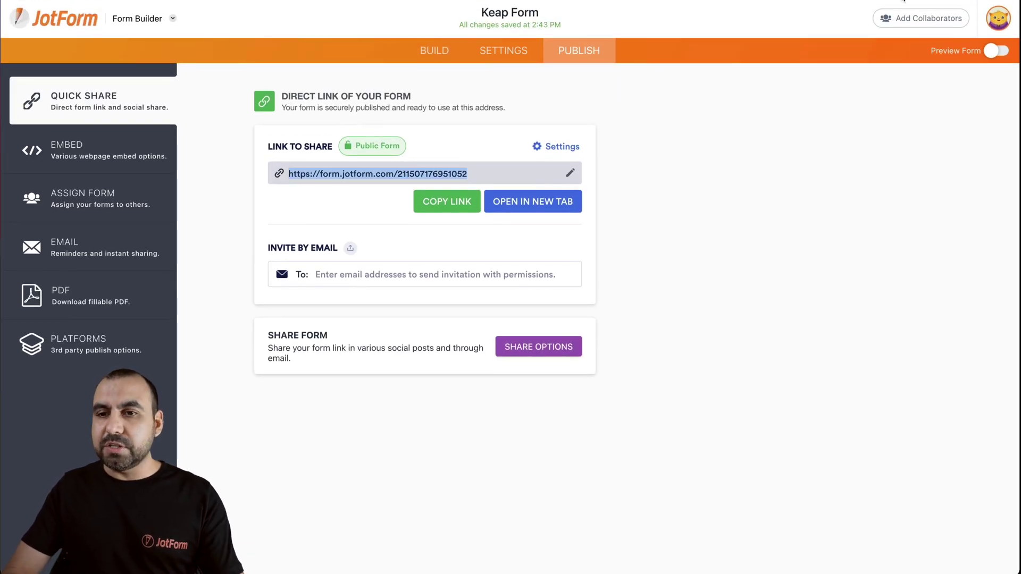
key("ctrl+t")
key("ctrl+v")
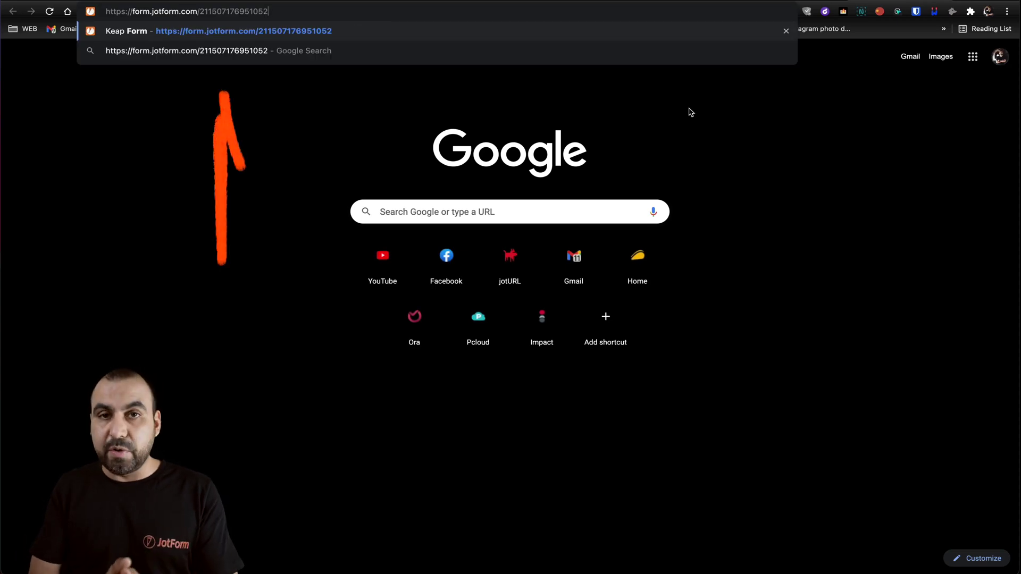
- Append '?' to the pasted form URL and return to the JotForm builder
type("?")
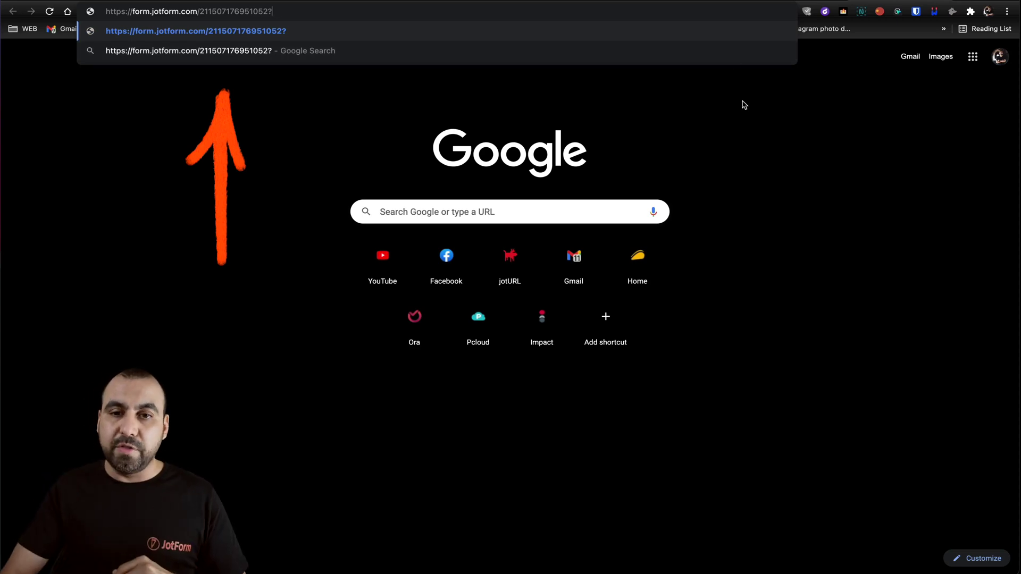
left_click(771, 1)
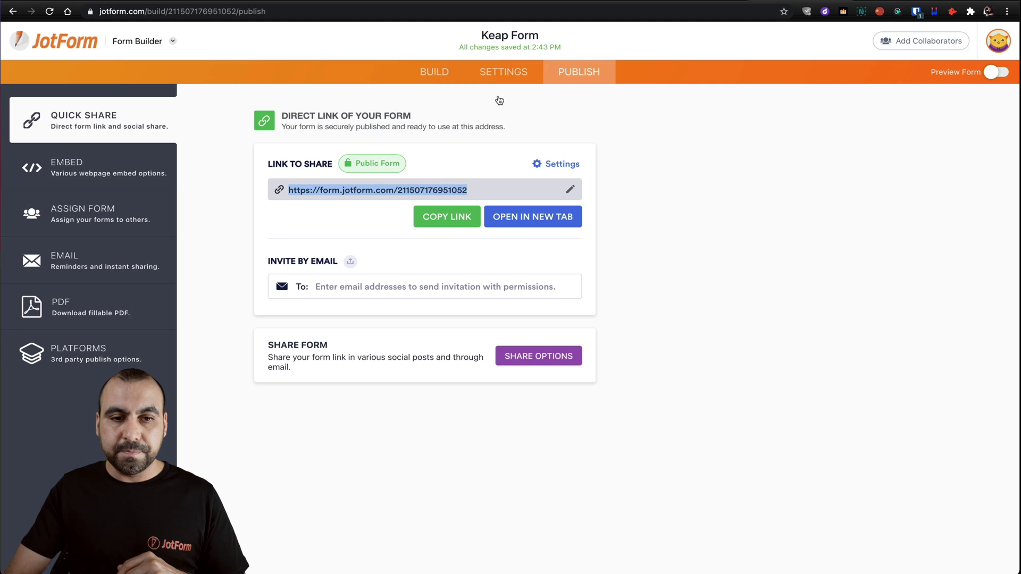
left_click(442, 72)
- Change the Keap Tags field's Unique Name from keapTags to tags
scroll(438, 376, "down", 3)
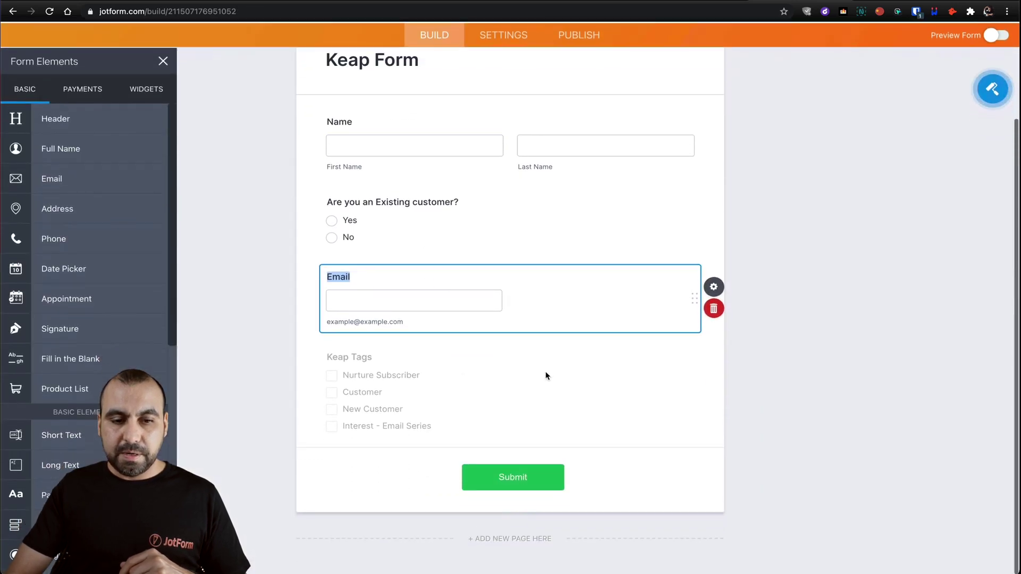
left_click(546, 376)
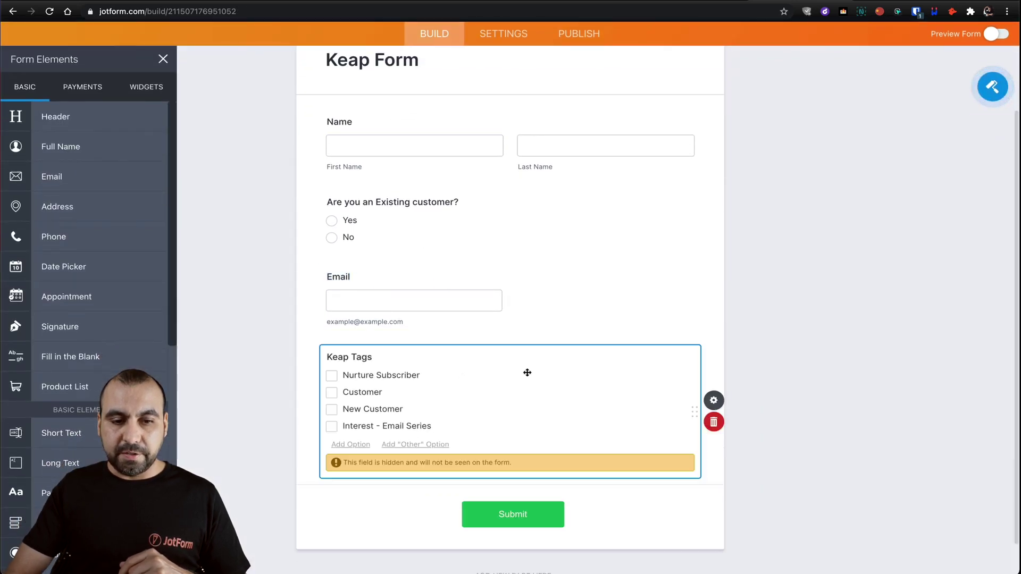
left_click(724, 407)
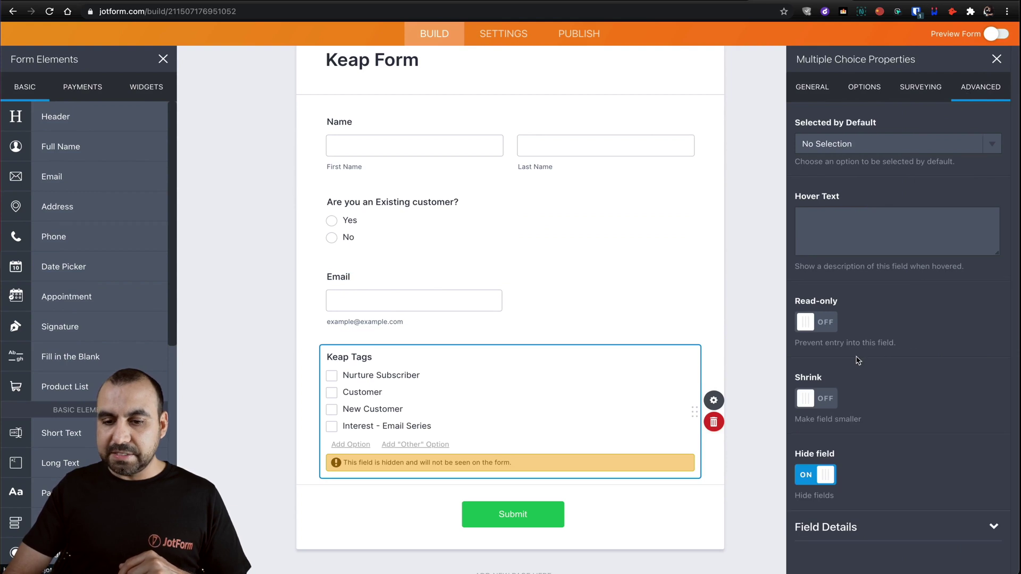
left_click(851, 527)
scroll(845, 478, "down", 3)
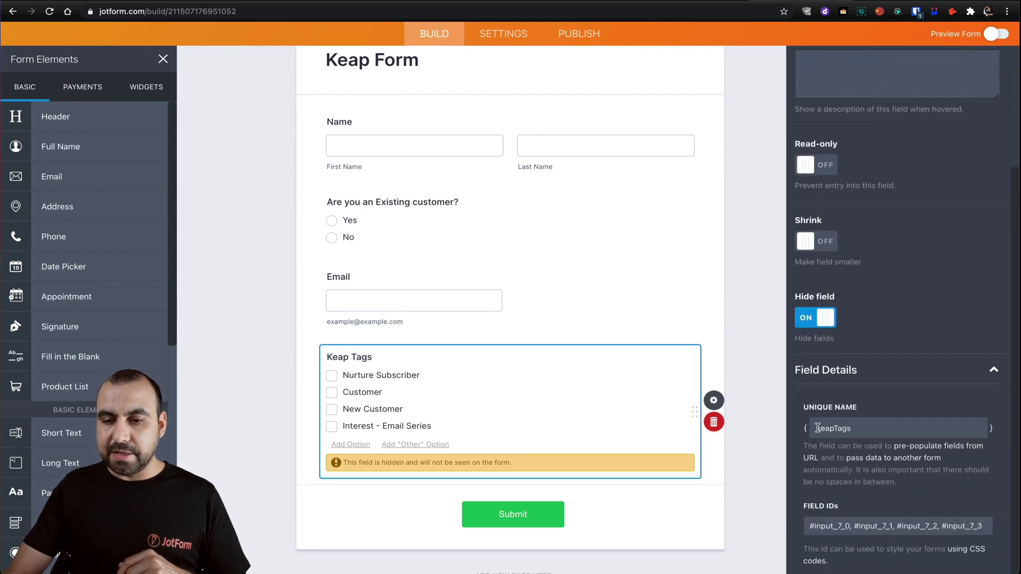
left_click_drag(817, 428, 865, 428)
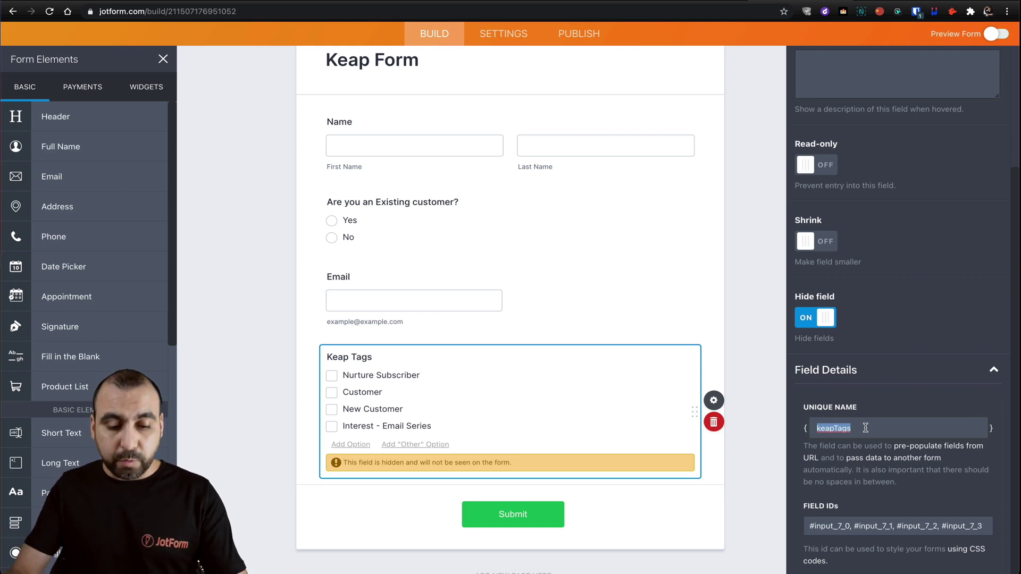
type("tags")
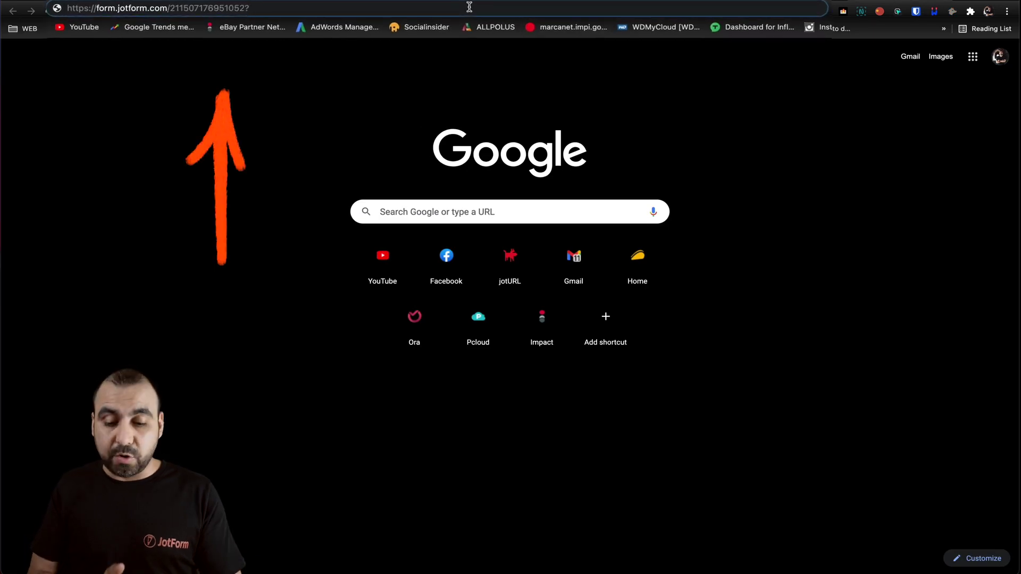
- Append tags=Customer to the form URL and select the whole link
type("tags")
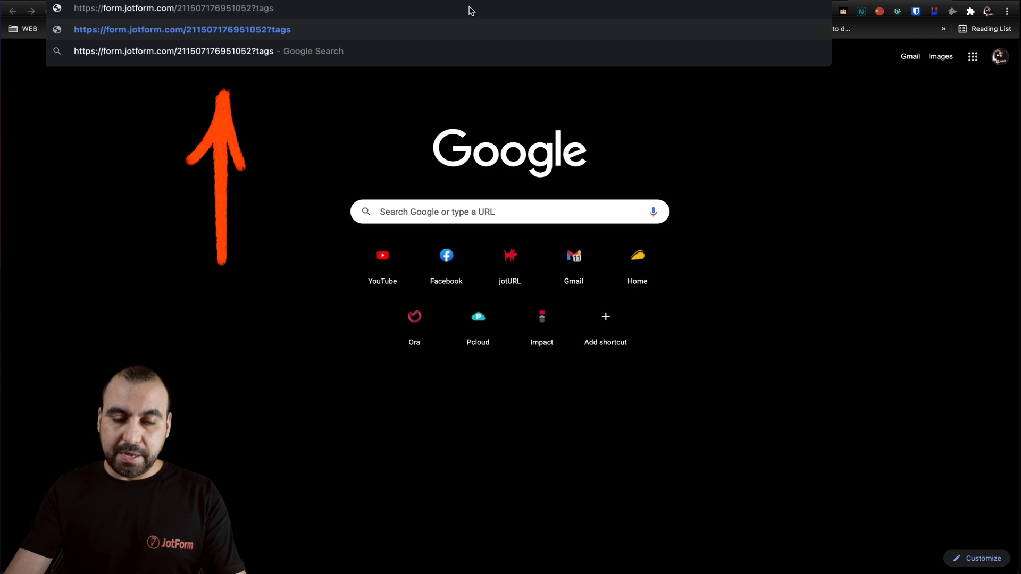
type("=Customer")
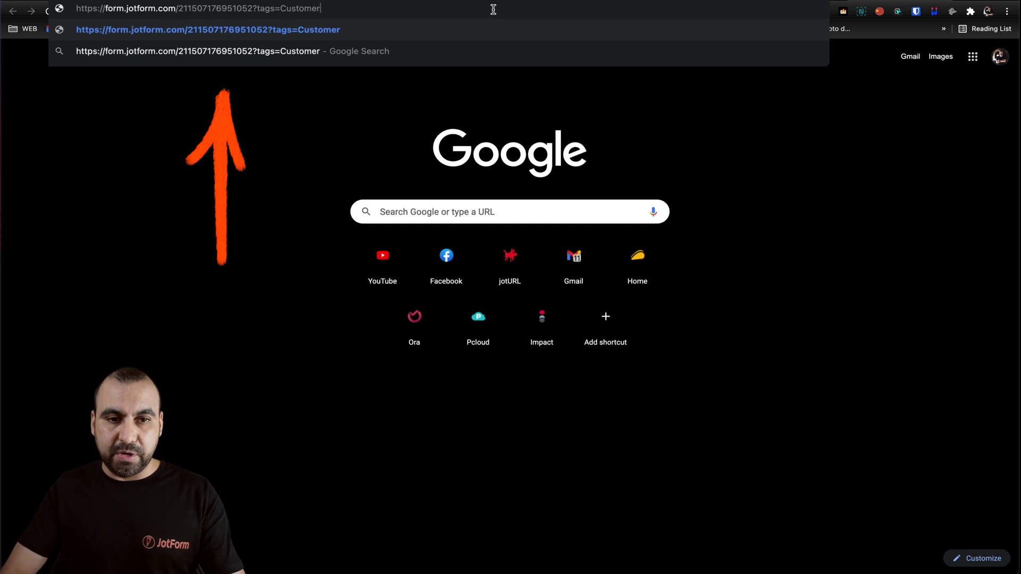
key("super+a")
key("ctrl+c")
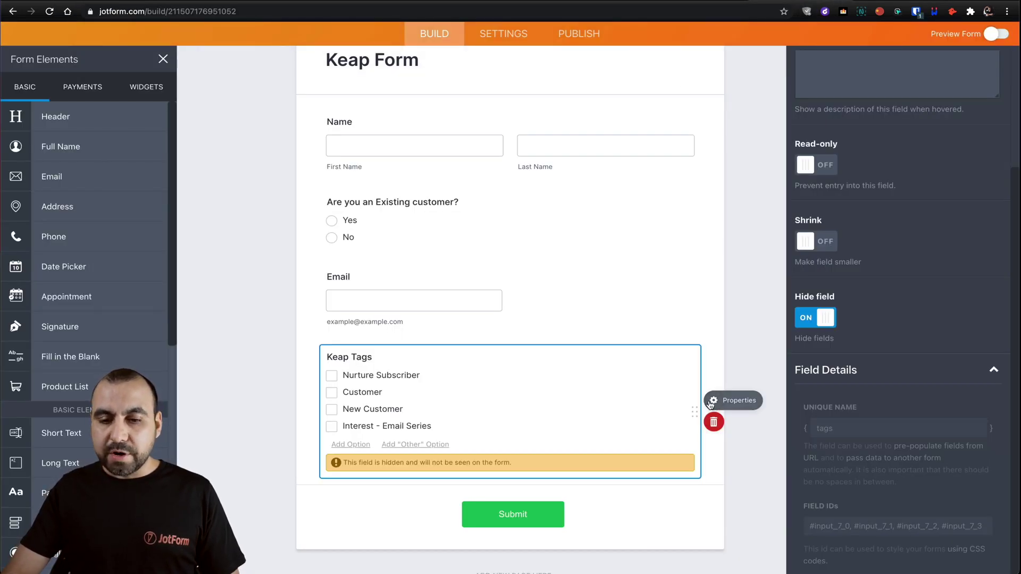
- Unhide the Keap Tags field and deselect it
left_click(819, 317)
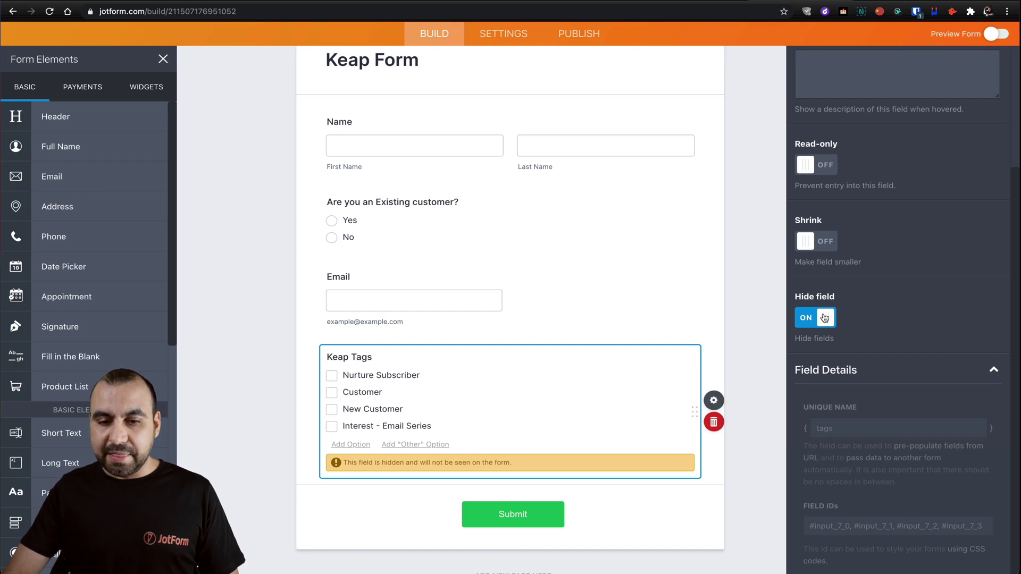
left_click(751, 359)
scroll(655, 178, "up", 2)
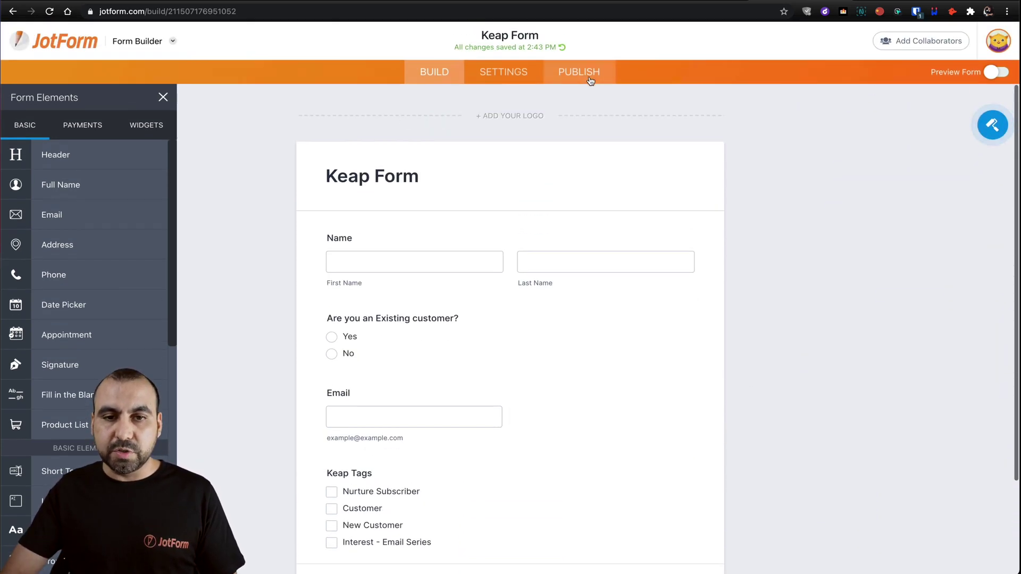
- Load the live form with ?tags=Customer to confirm Customer is pre-checked, then return
left_click(585, 73)
left_click(561, 226)
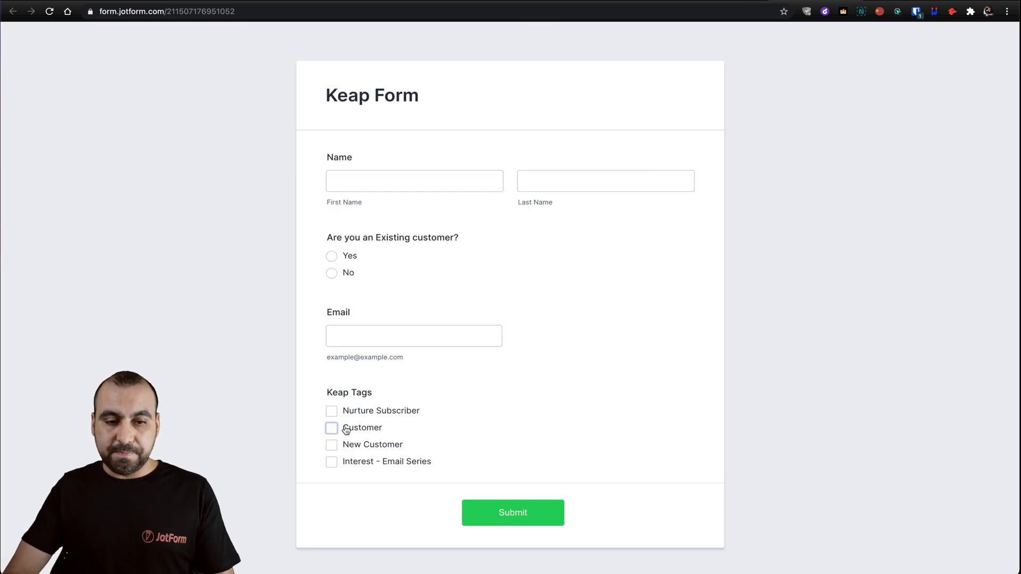
left_click(469, 11)
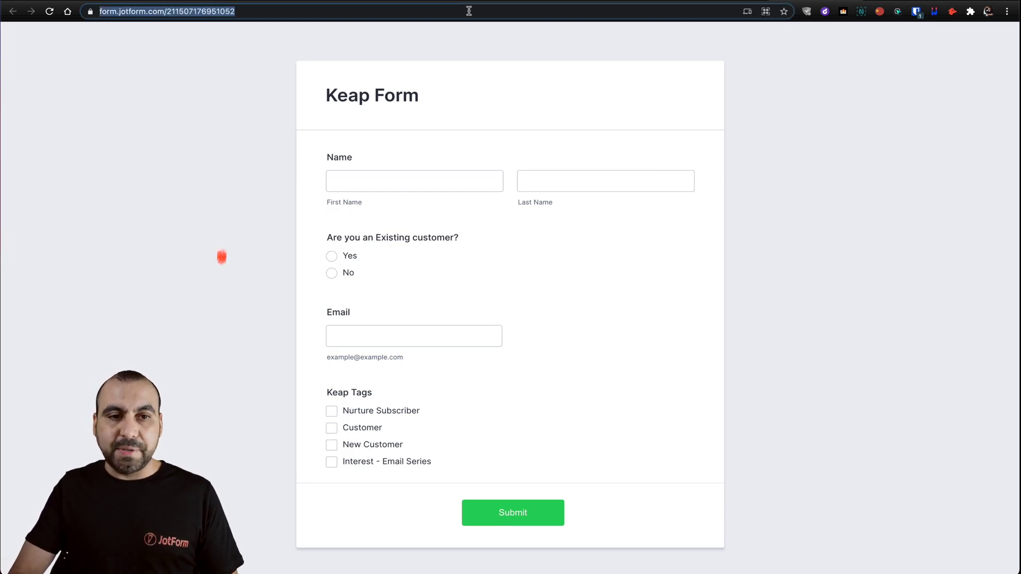
key("ctrl+v")
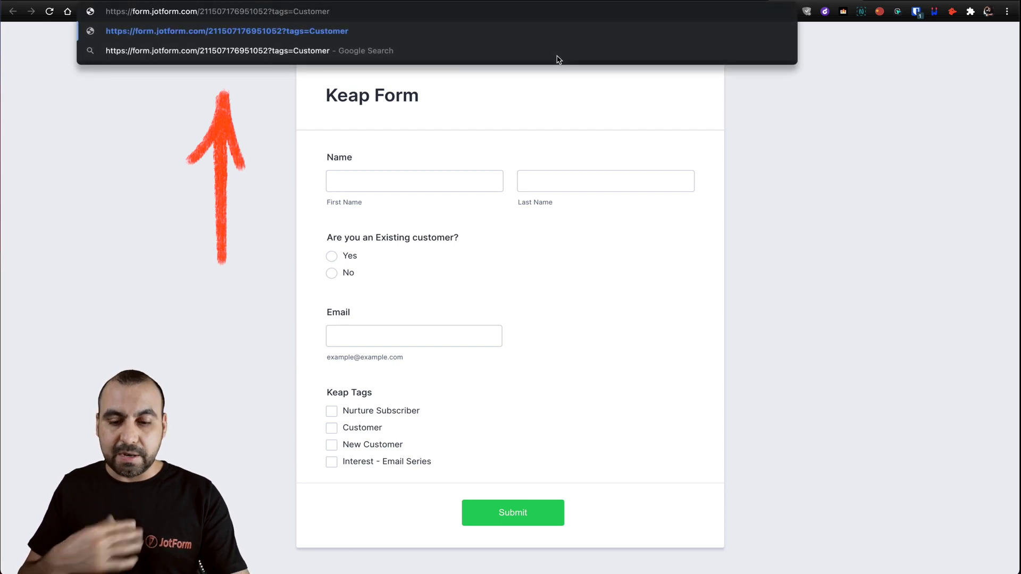
key("Return")
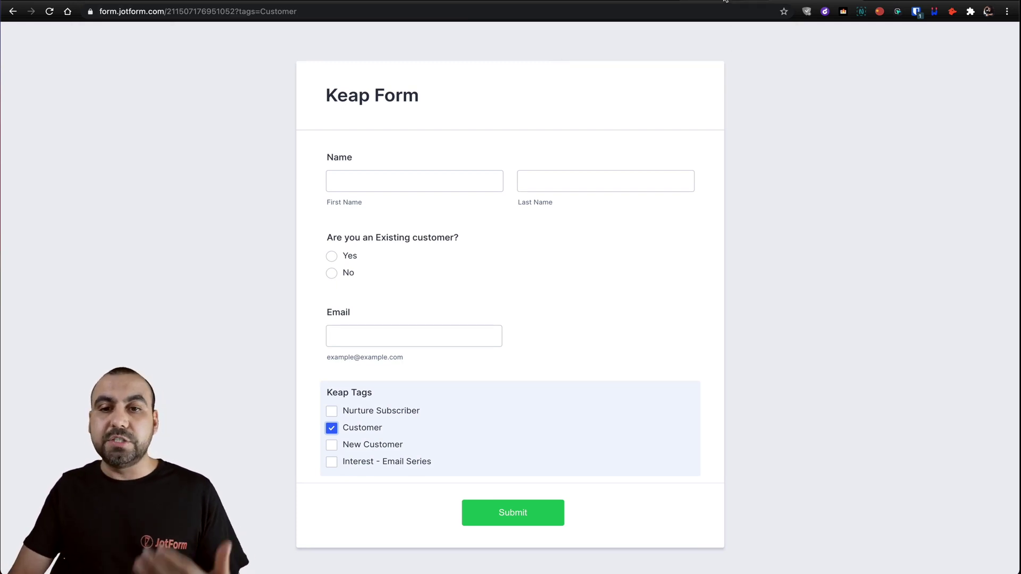
key("ctrl+shift+Tab")
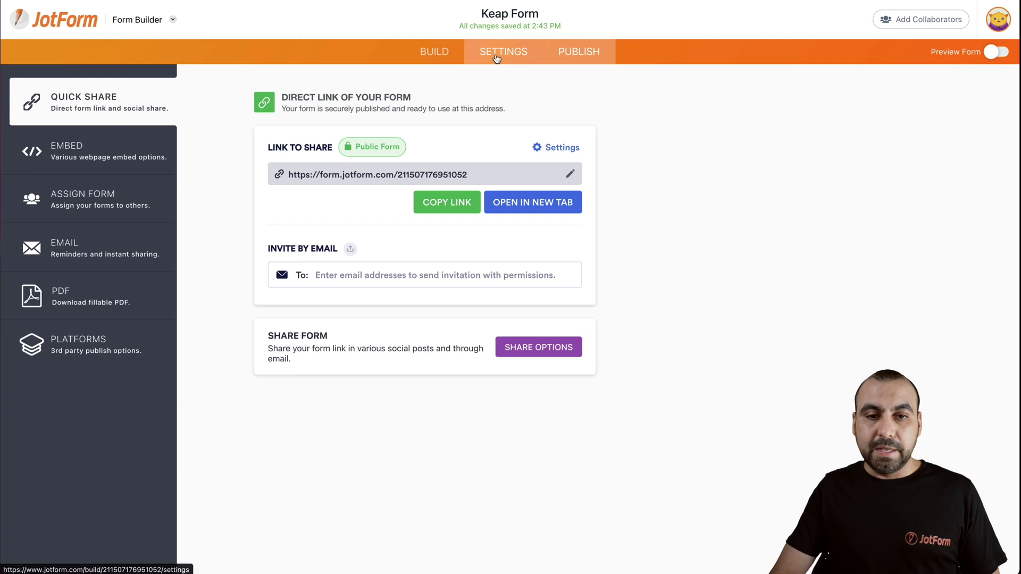
- Create an Update/Calculate Field condition: if 'Are you an Existing customer?' equals Yes
left_click(494, 57)
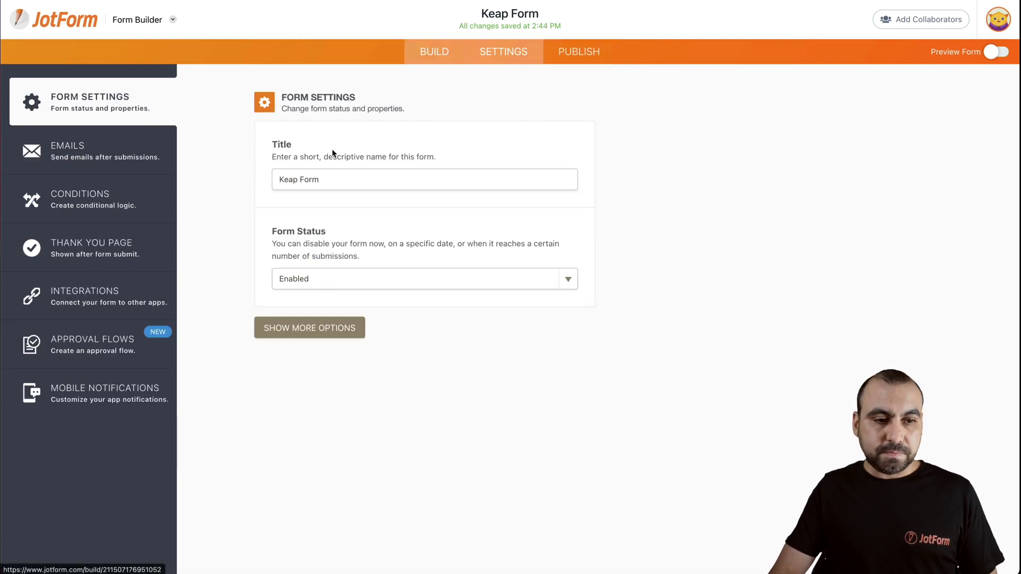
left_click(81, 198)
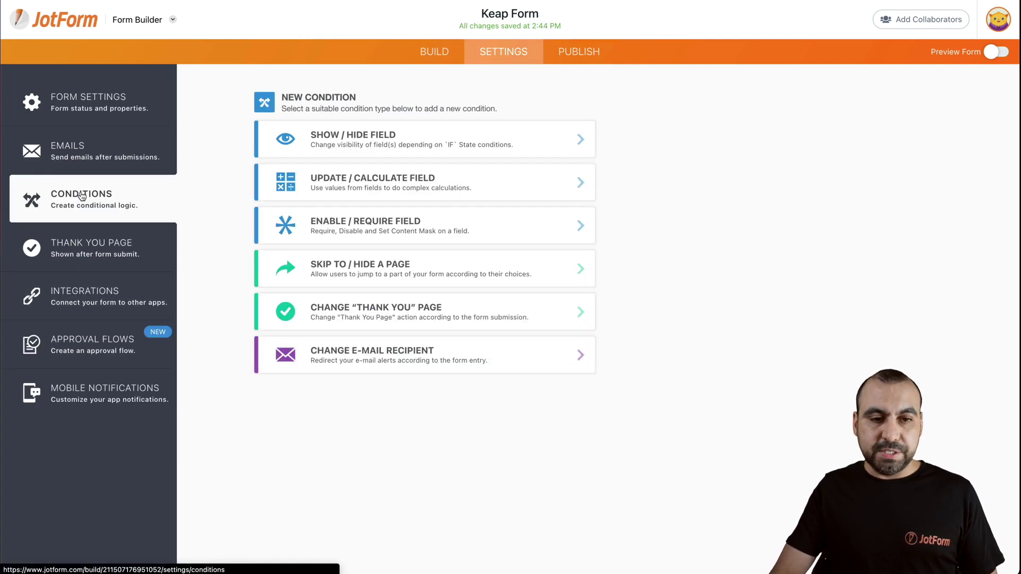
left_click(391, 178)
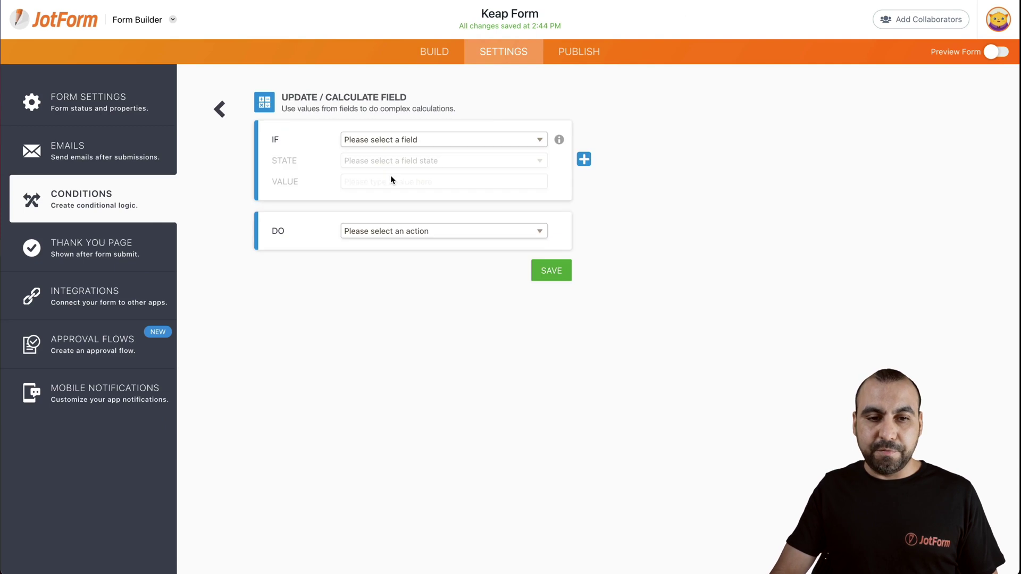
left_click(436, 140)
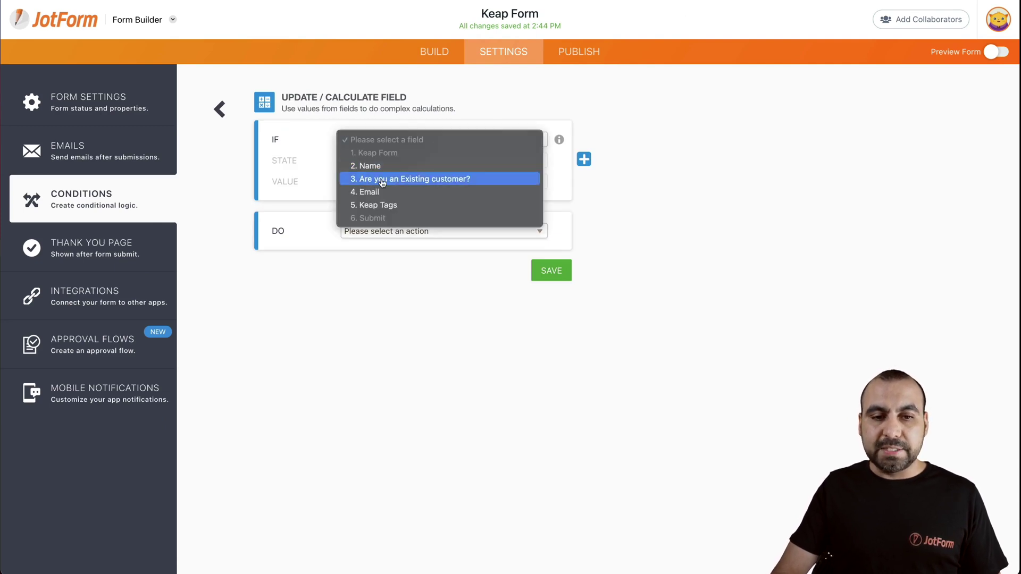
left_click(489, 183)
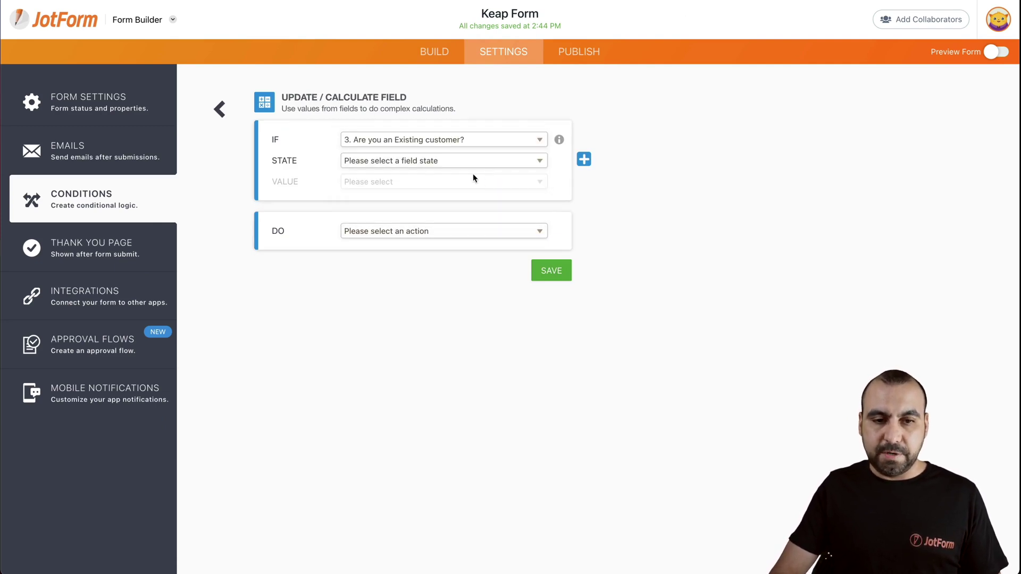
left_click(470, 160)
left_click(425, 174)
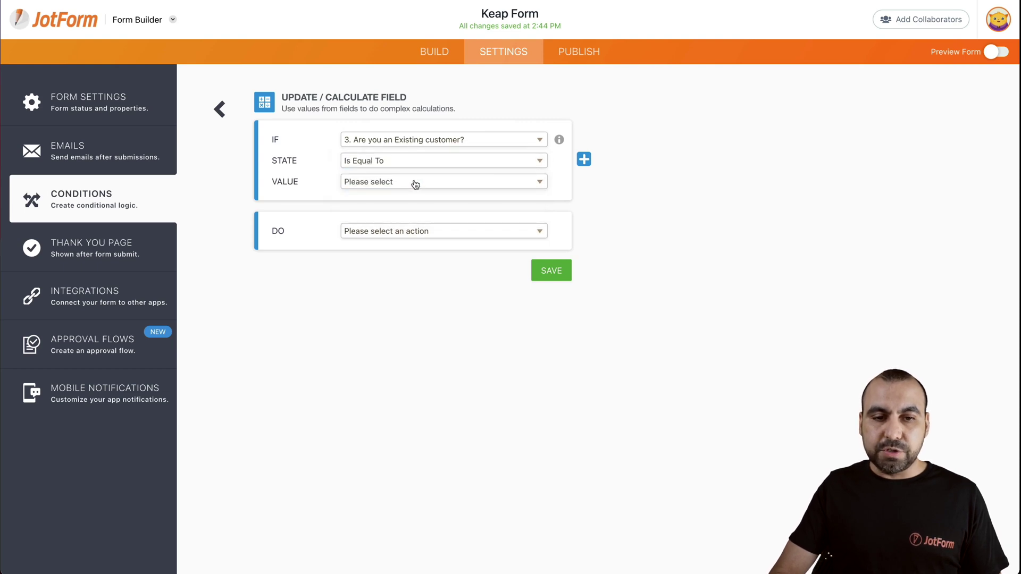
left_click(415, 182)
left_click(392, 197)
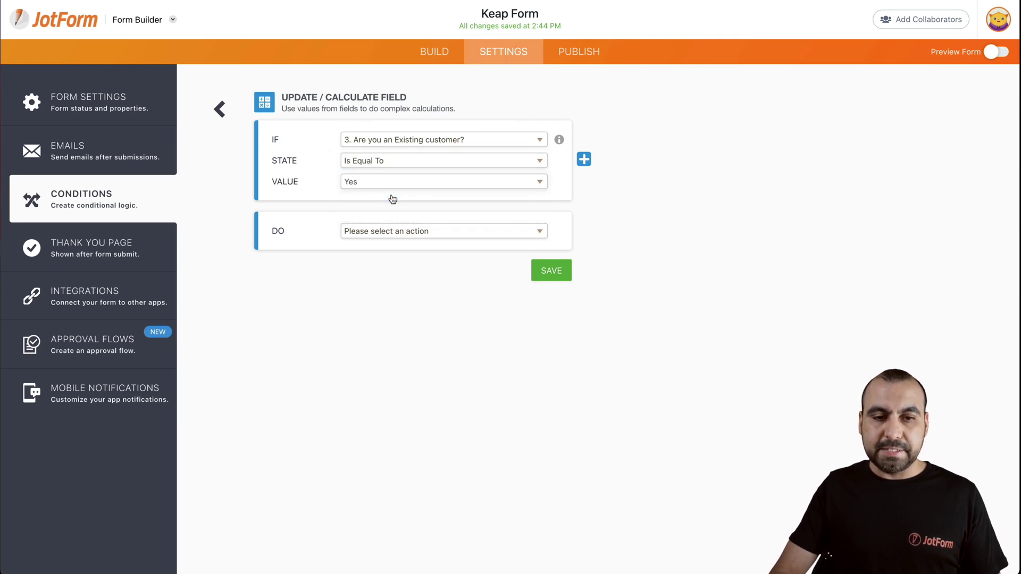
- Set the action to calculate 'Customer' into Keap Tags and save the condition
left_click(397, 232)
left_click(392, 272)
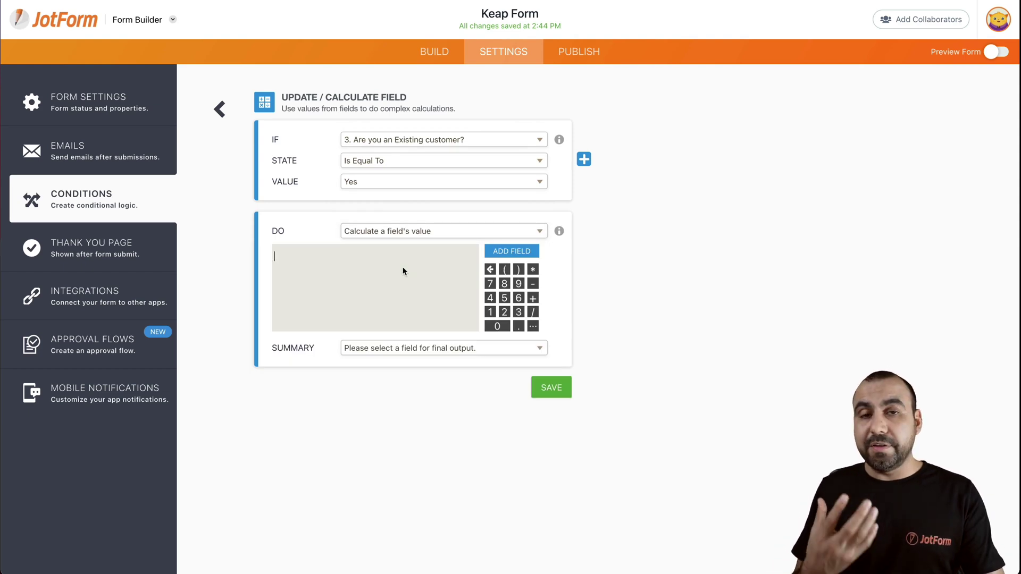
type("C")
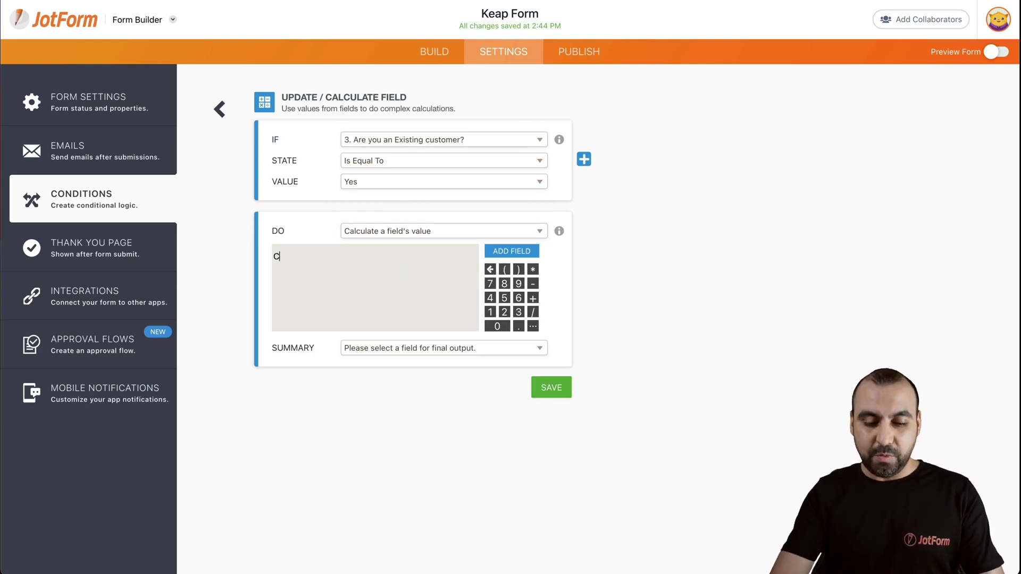
type("ustomer")
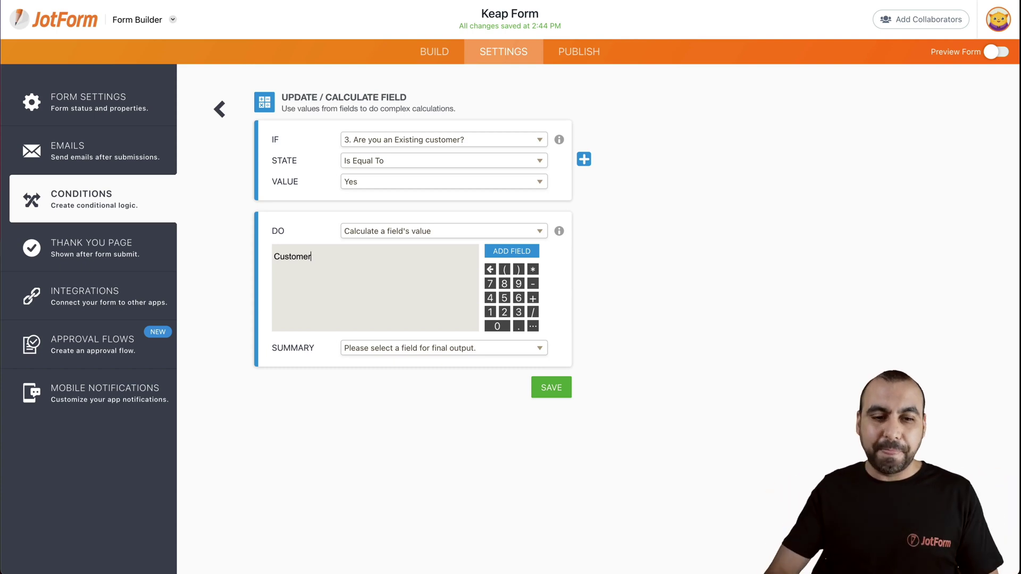
left_click(459, 355)
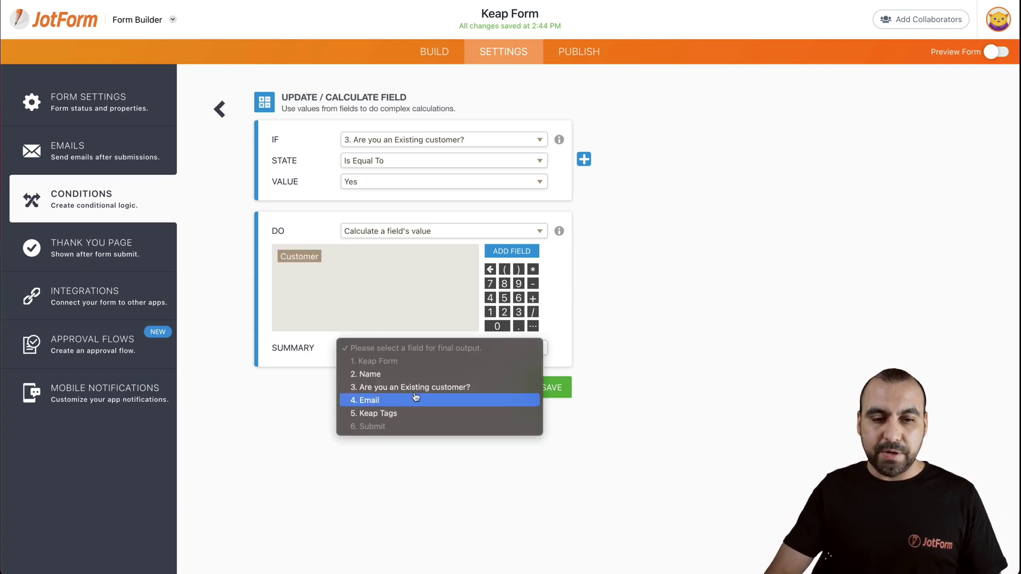
left_click(407, 413)
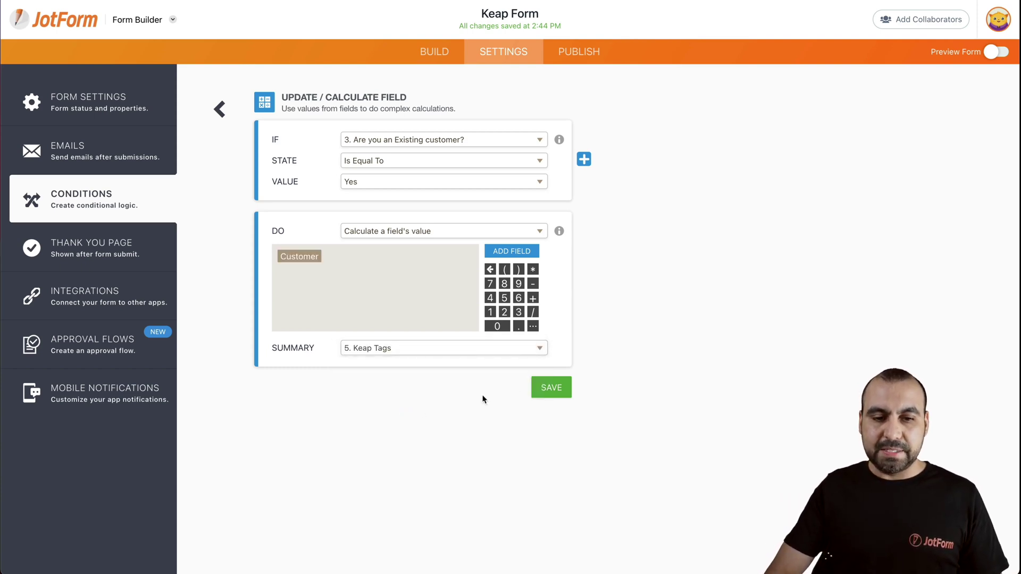
left_click(551, 389)
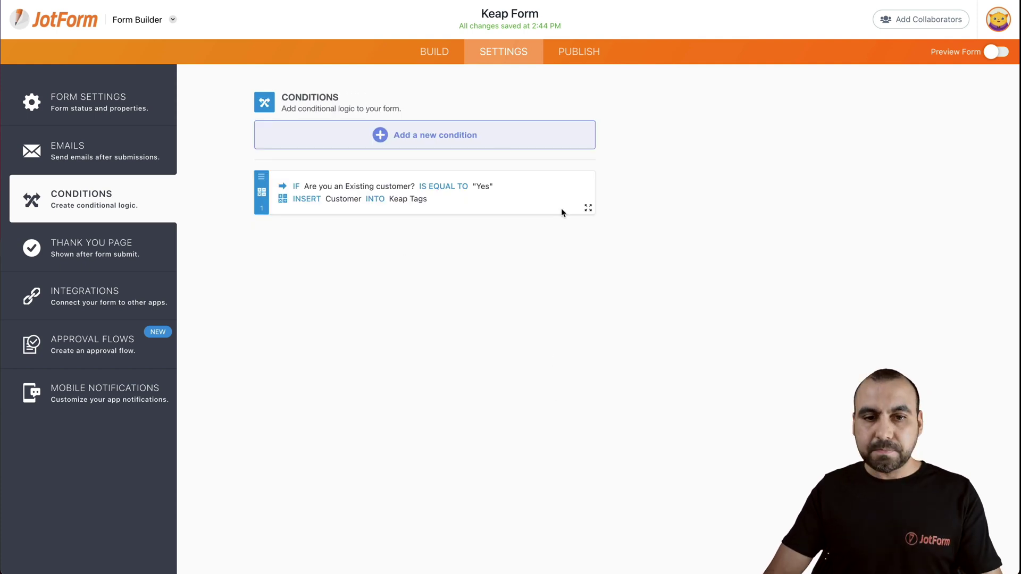
- Open the published Keap Form live and enter a test first and last name
left_click(572, 56)
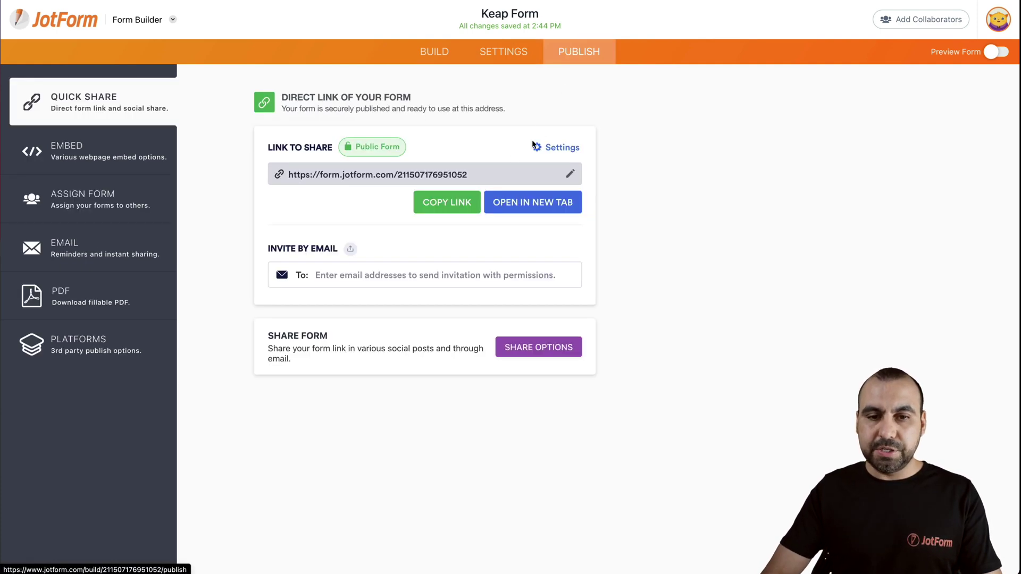
left_click(532, 203)
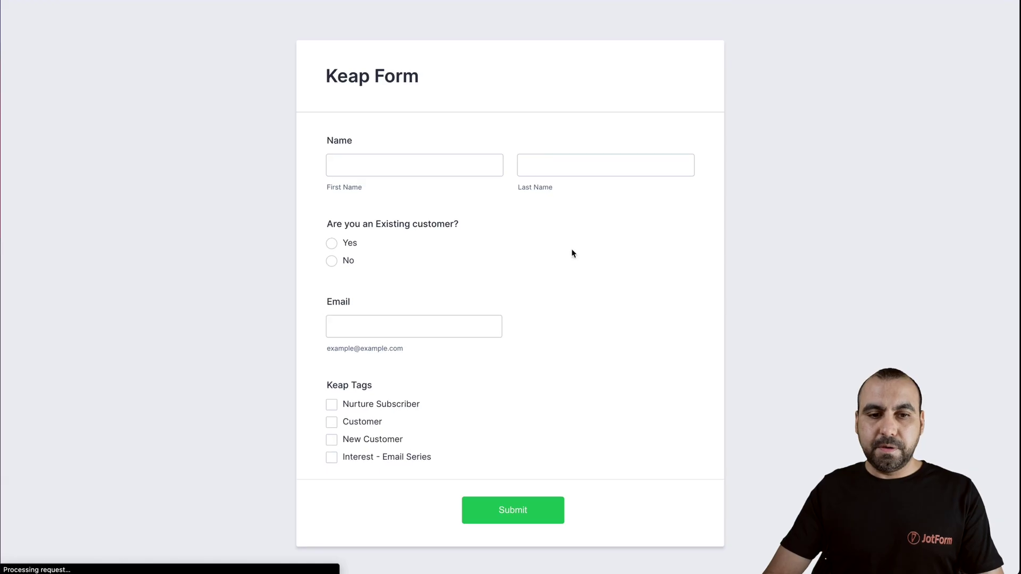
left_click(430, 171)
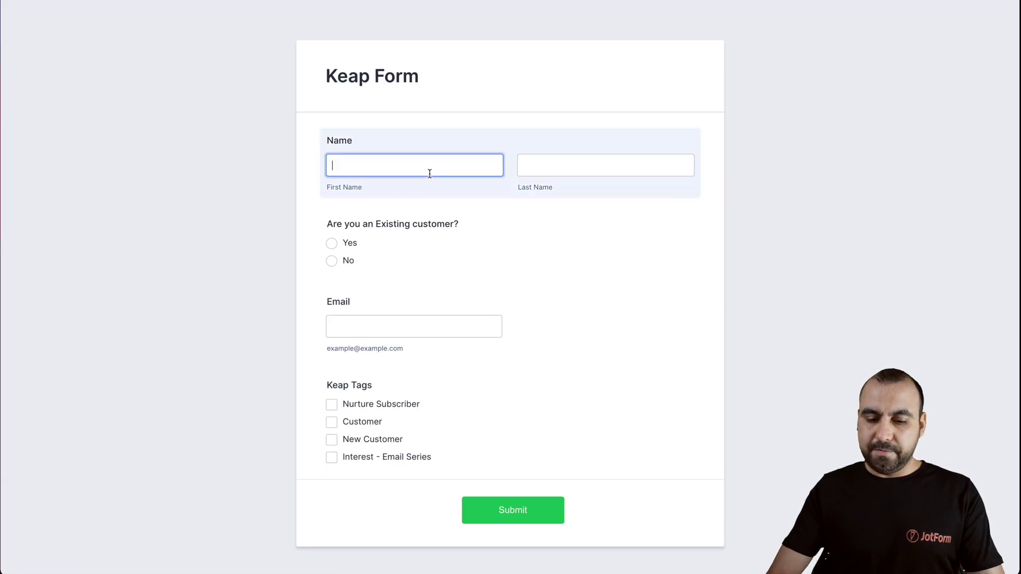
key("Tab")
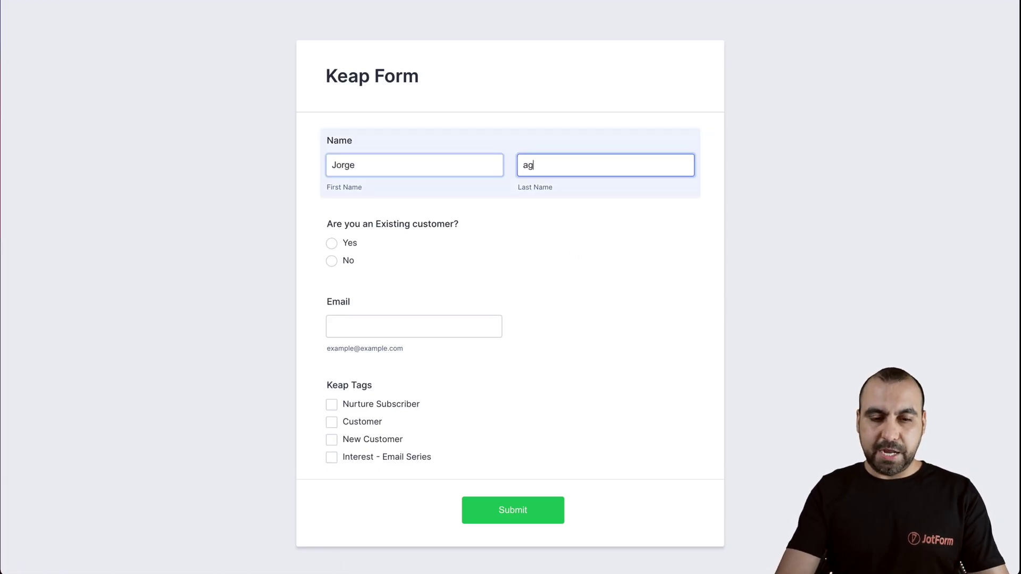
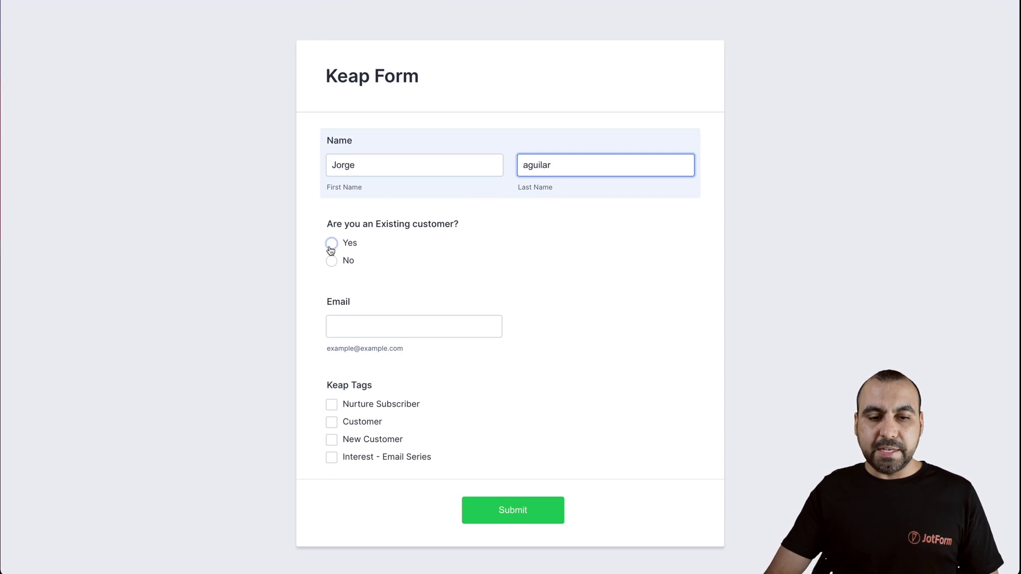
- Toggle the existing-customer answer Yes, No, then Yes to confirm Customer gets checked under Keap Tags
left_click(331, 245)
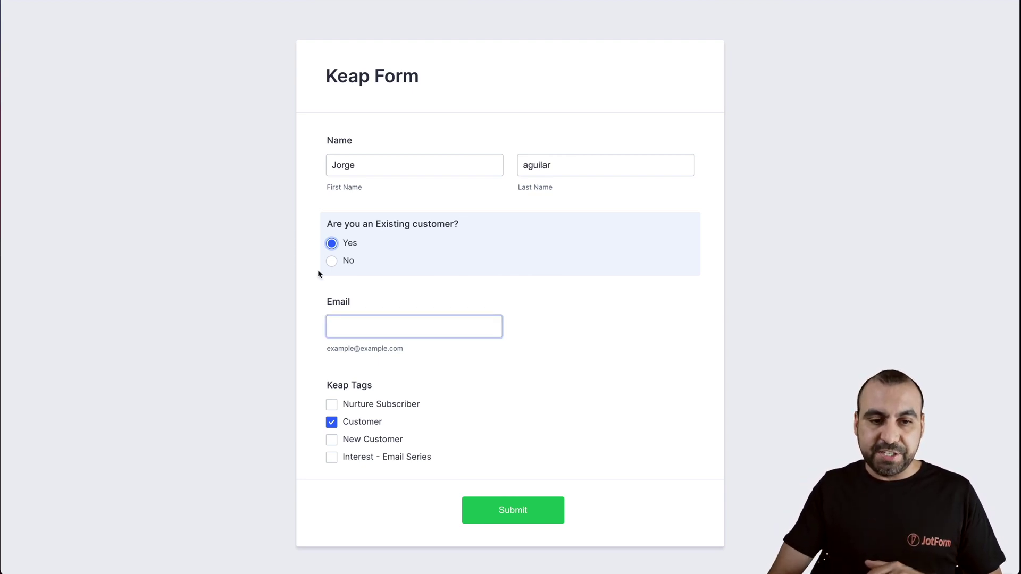
left_click(331, 261)
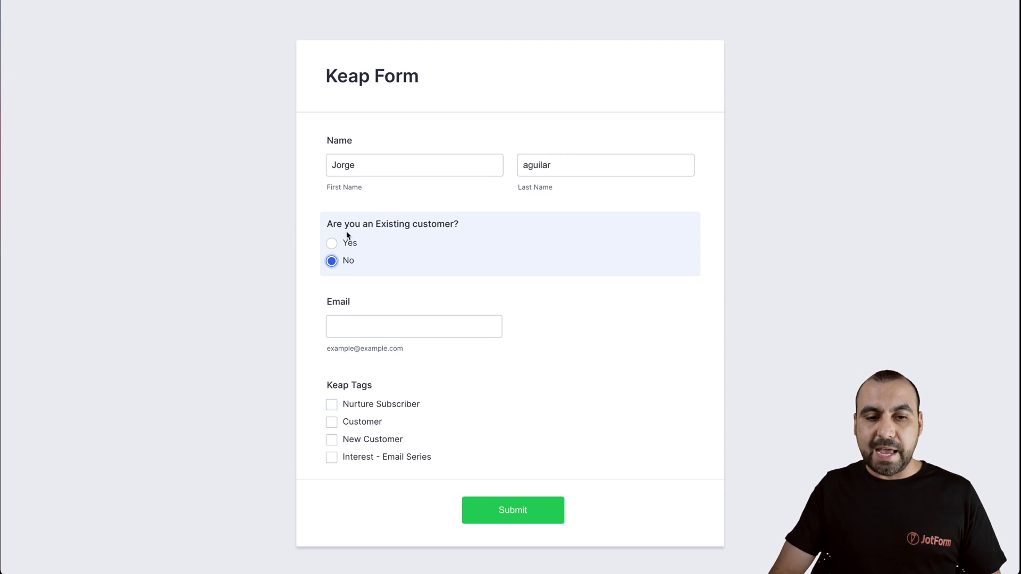
left_click(332, 243)
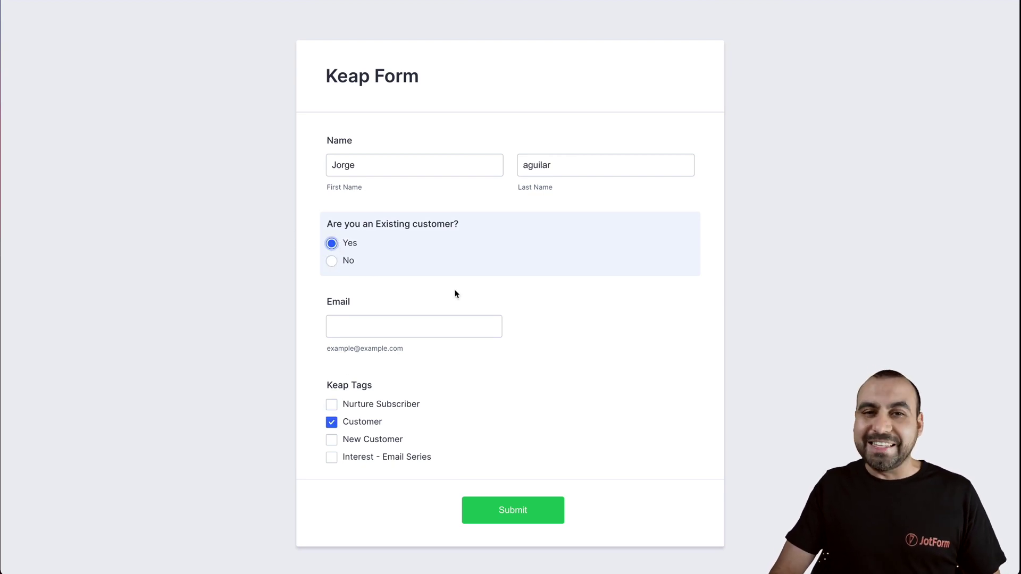